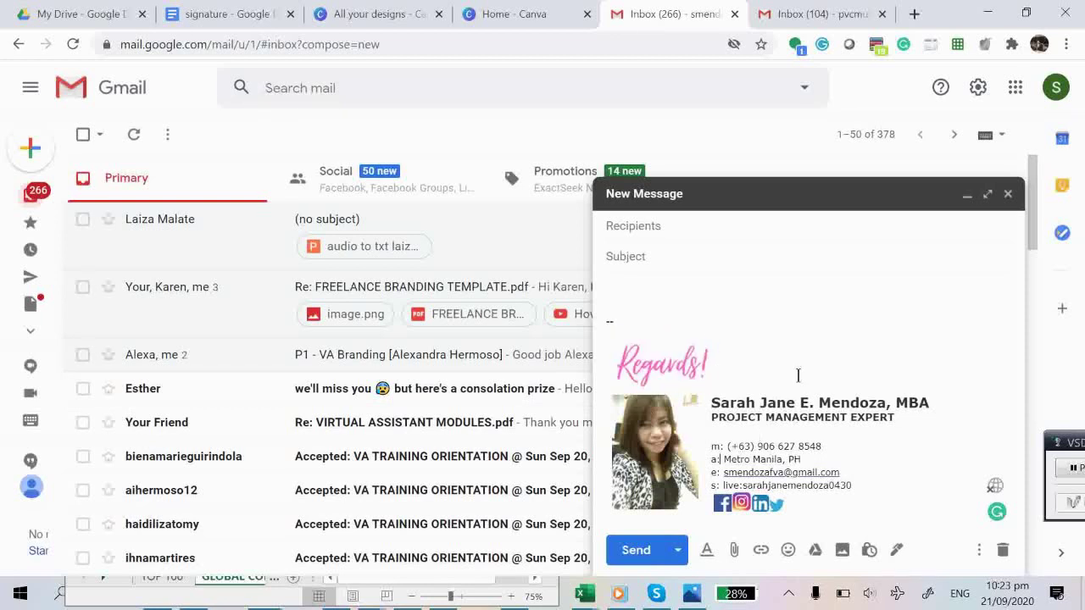
Minimize the new message, switch to Canva and create a blank design from the recent "facebook ad" search
click(966, 203)
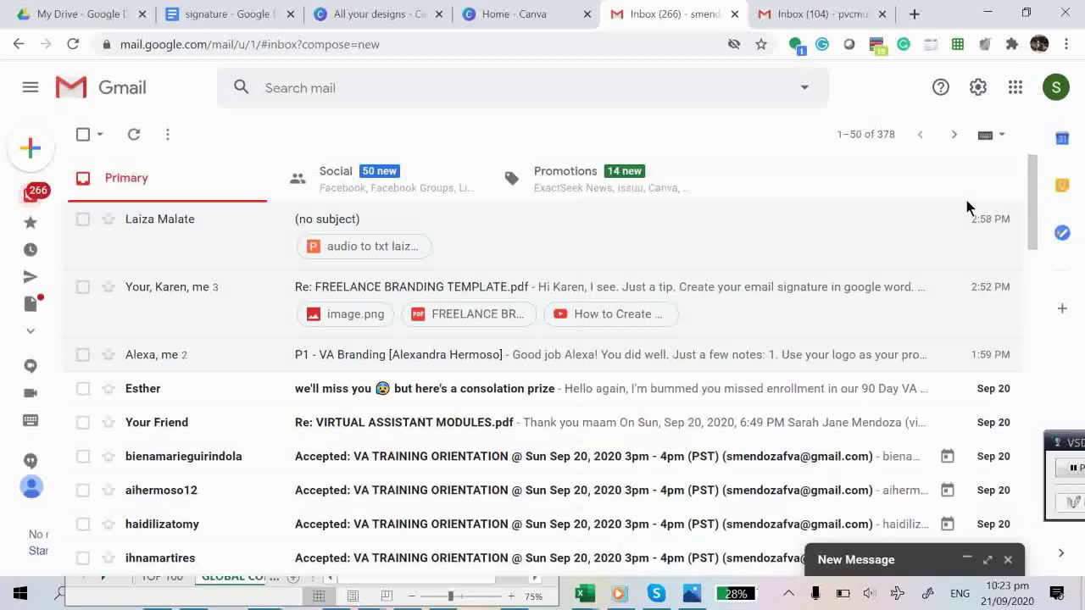
click(485, 7)
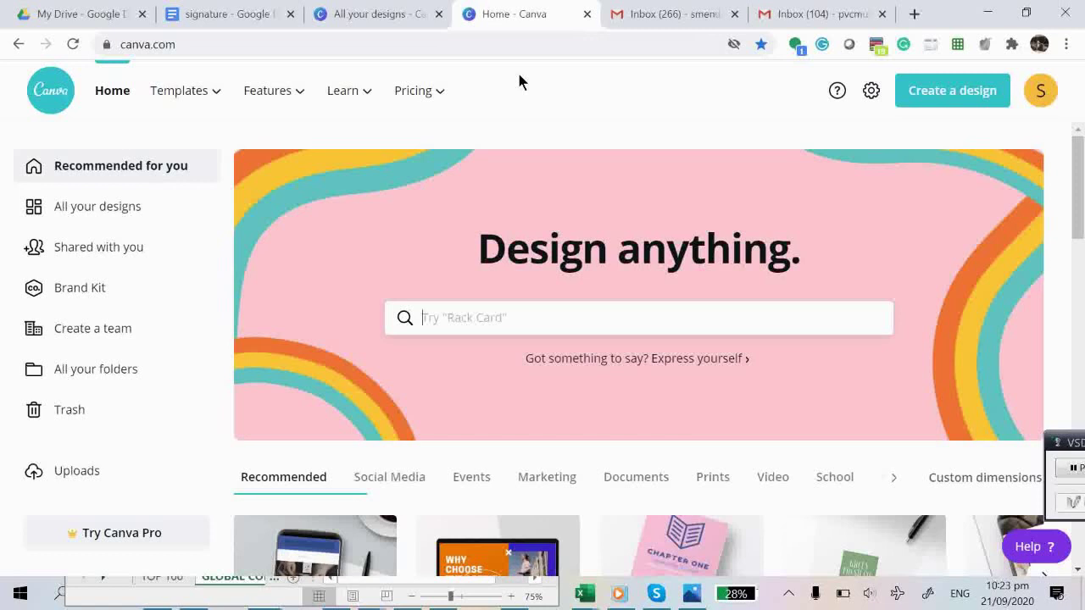
click(477, 316)
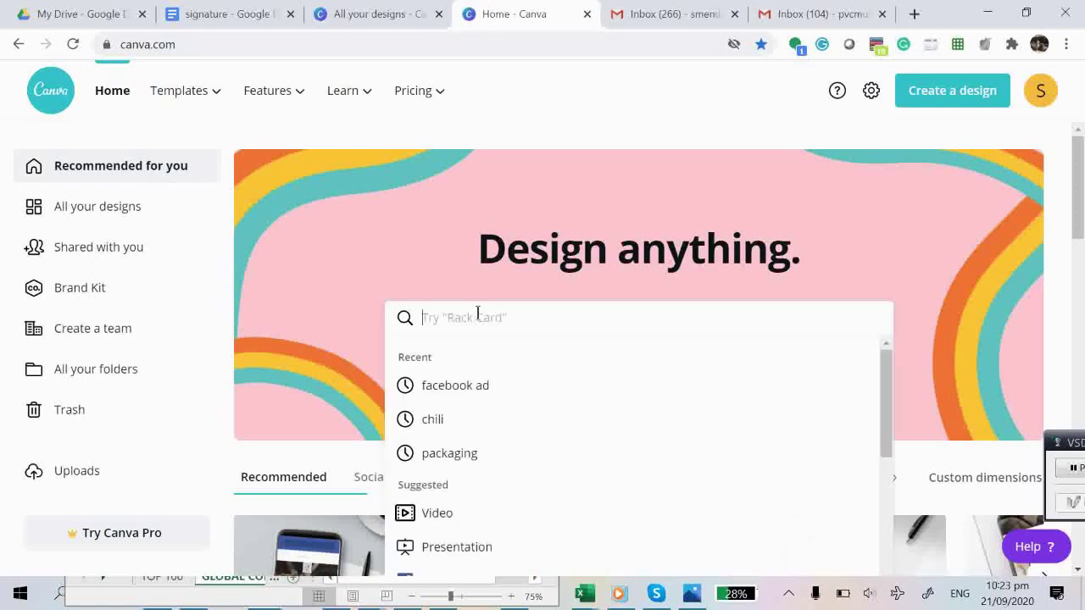
click(490, 389)
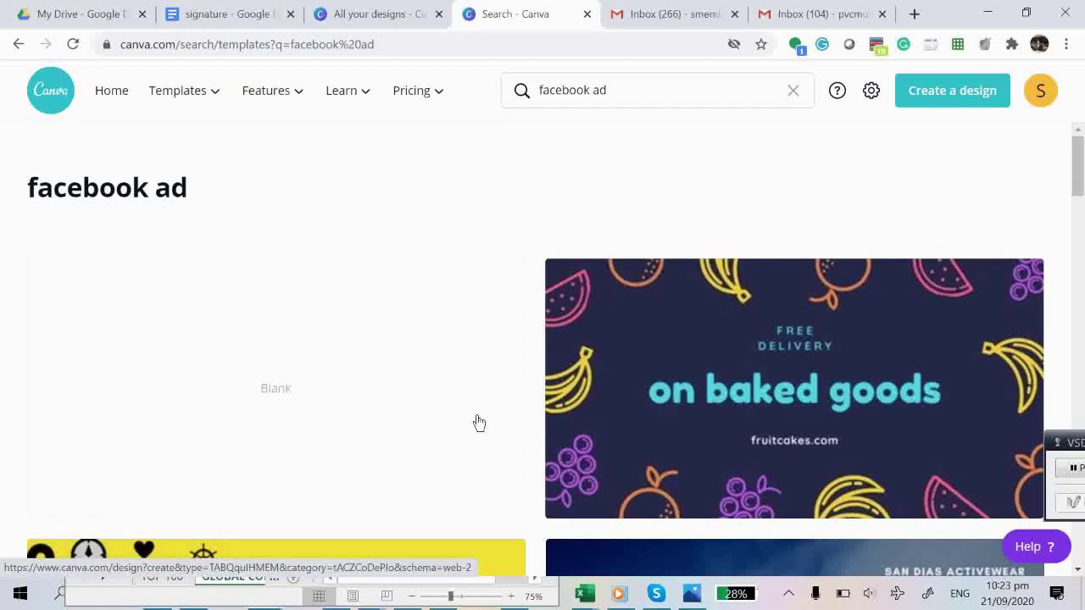
click(314, 396)
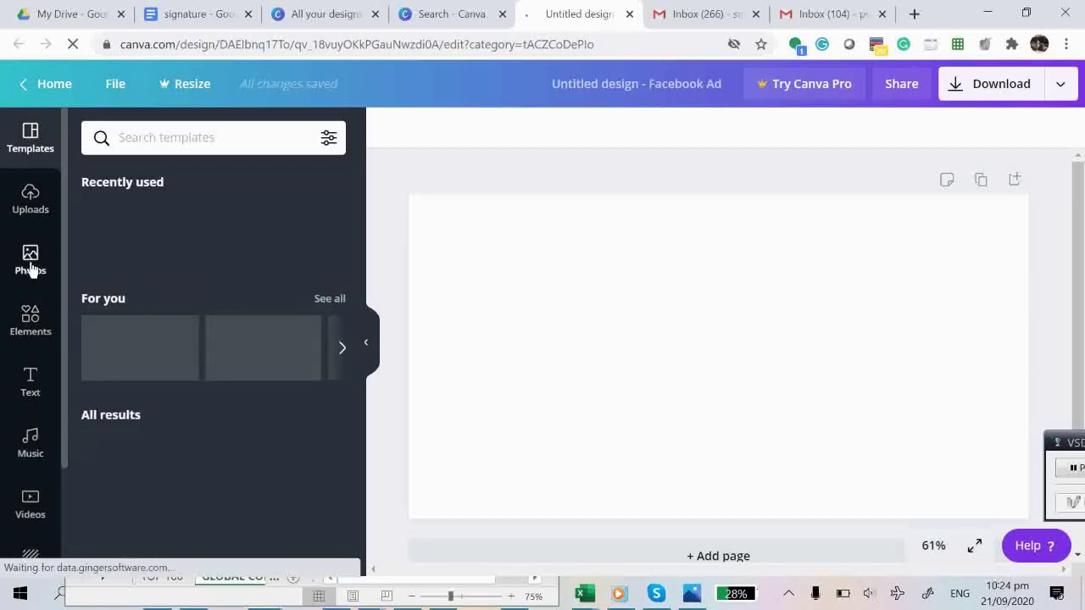
Add a heading text box to the blank Facebook Ad page
click(28, 391)
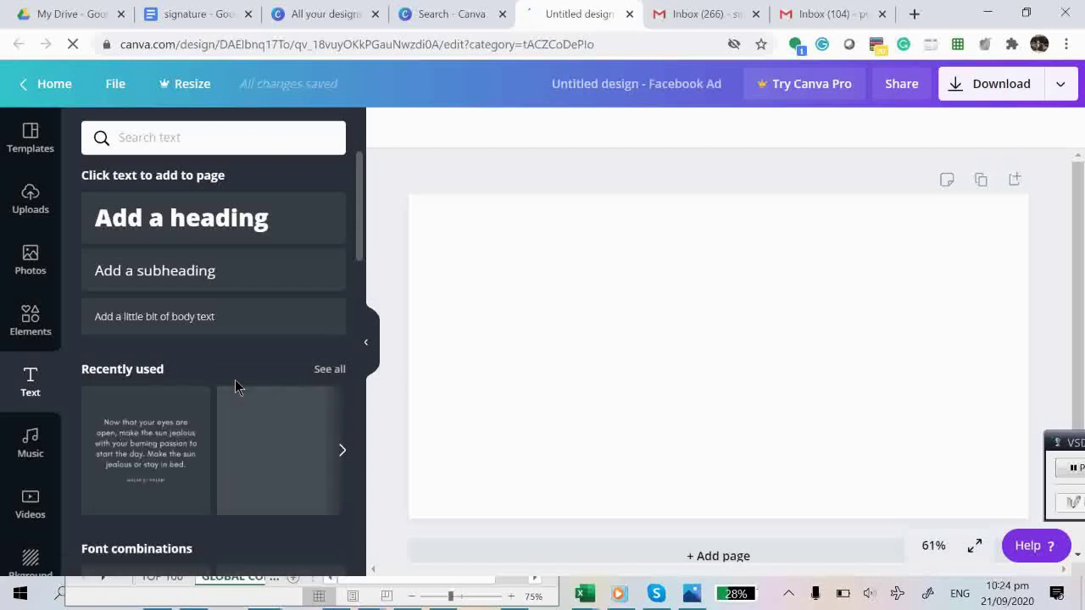
scroll(234, 380, down, 2)
scroll(235, 385, up, 2)
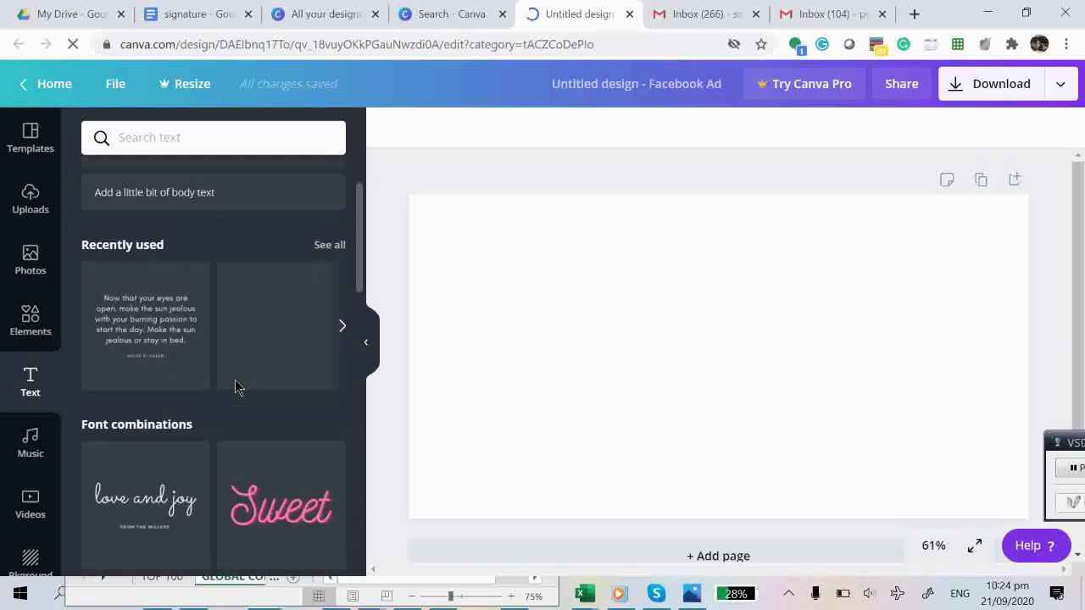
scroll(235, 385, down, 3)
scroll(235, 386, down, 3)
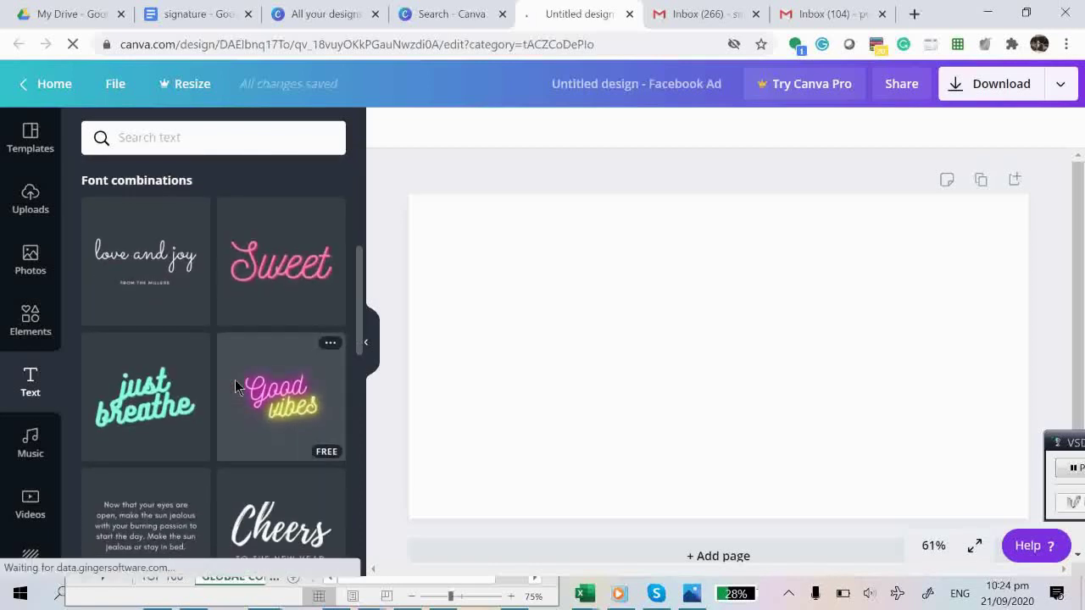
scroll(235, 385, up, 5)
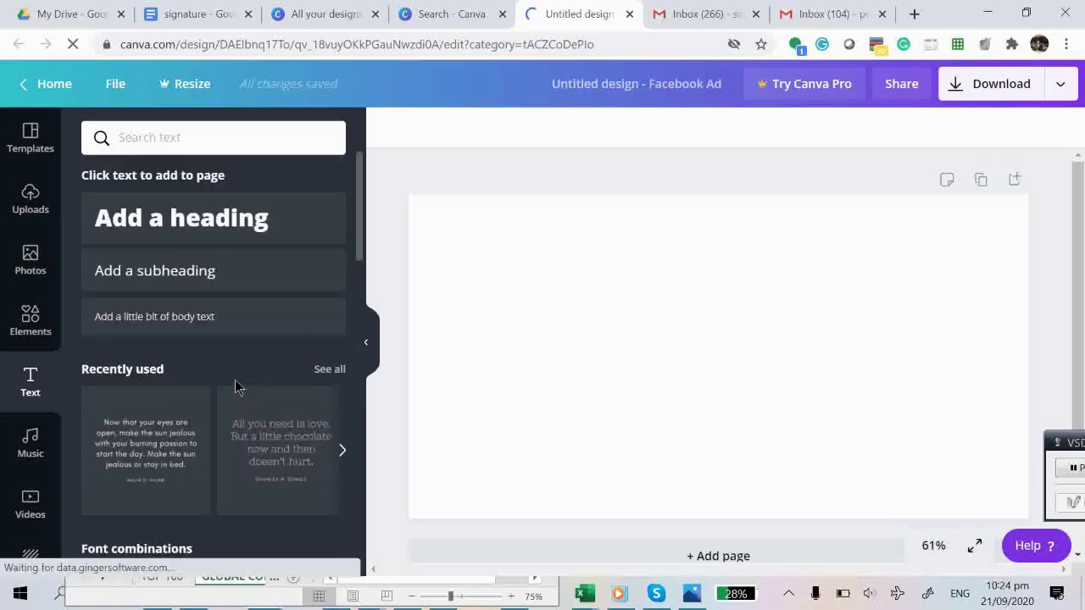
click(258, 225)
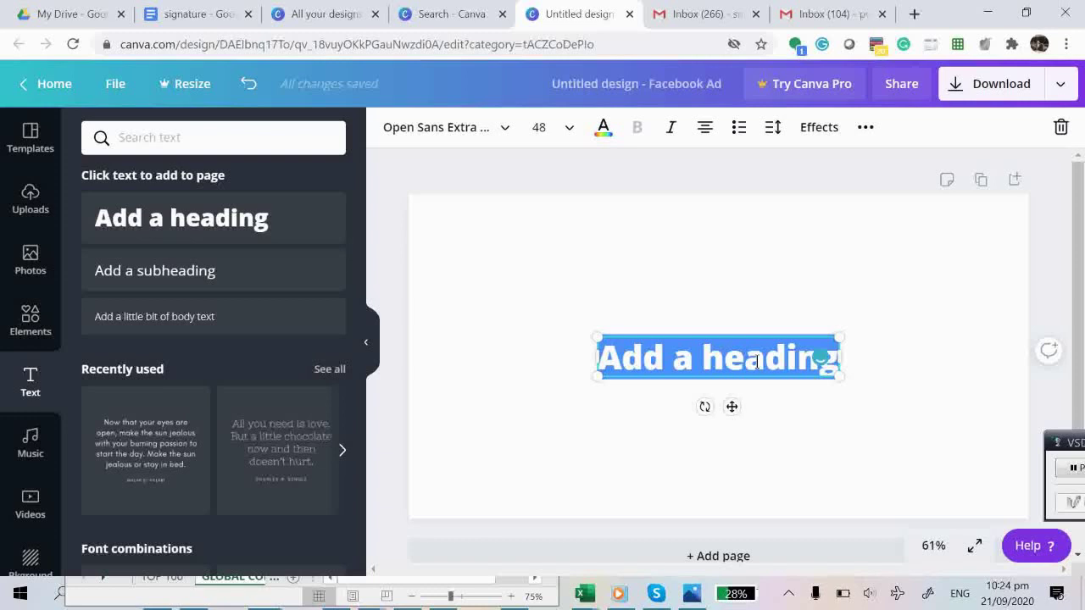
Replace the heading's placeholder text with "Regards!"
text(rEGARD)
key(BackSpace)
key(BackSpace)
key(BackSpace)
key(BackSpace)
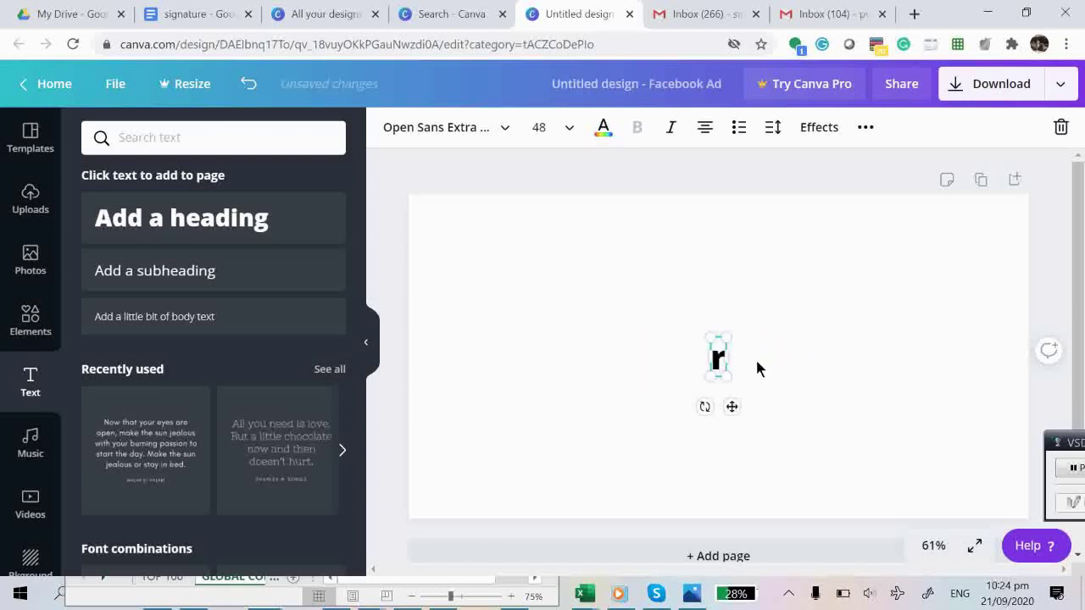
key(BackSpace)
key(BackSpace)
text(Regards)
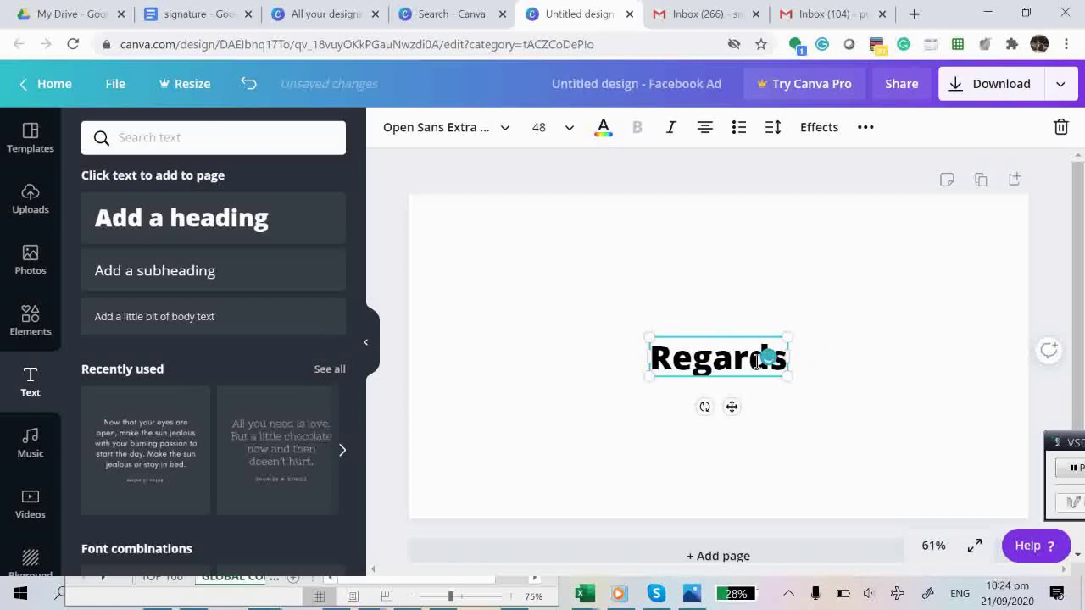
text(!)
Change the font of the whole "Regards!" heading to Virtual
key(ctrl+a)
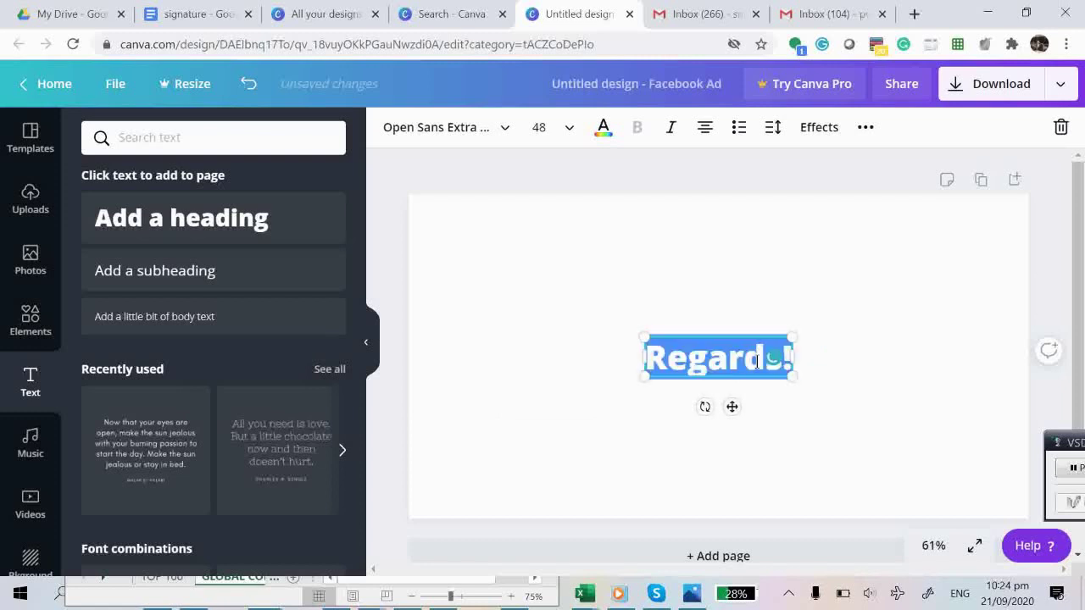
click(505, 133)
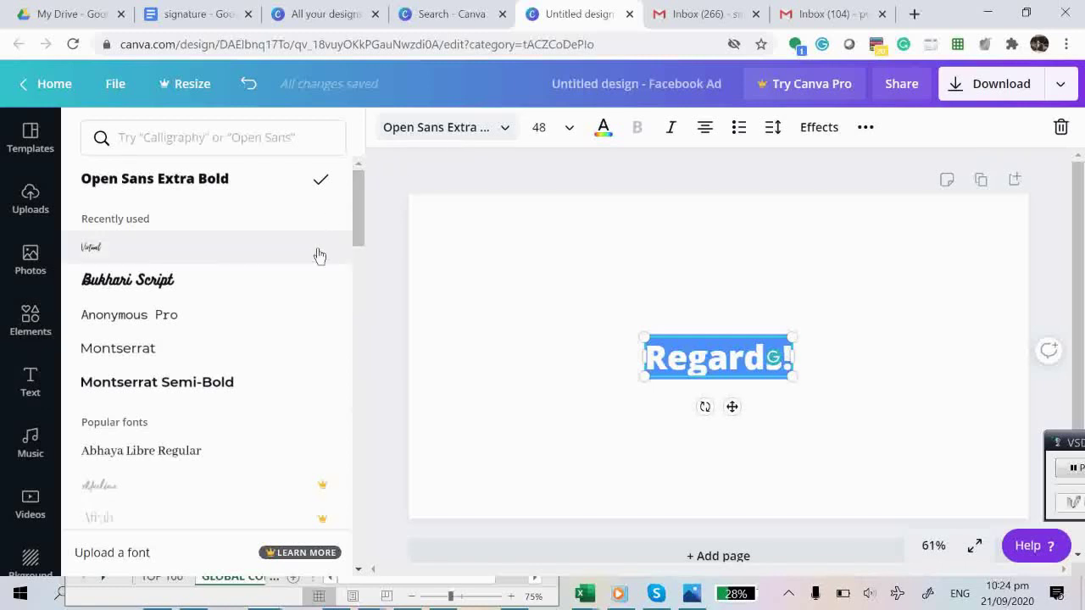
scroll(258, 423, down, 3)
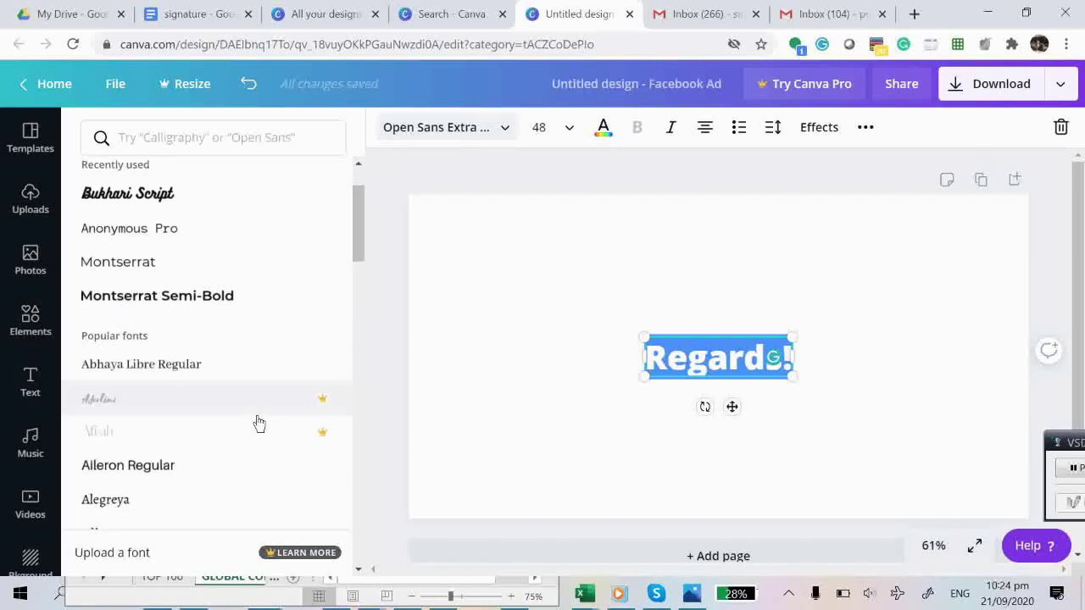
scroll(258, 421, up, 4)
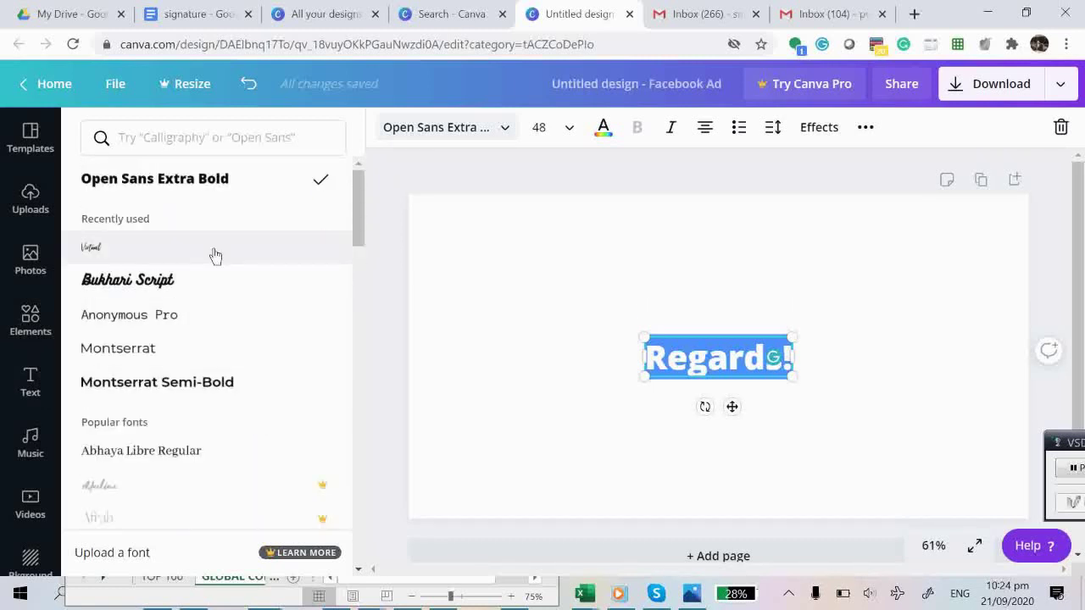
click(226, 258)
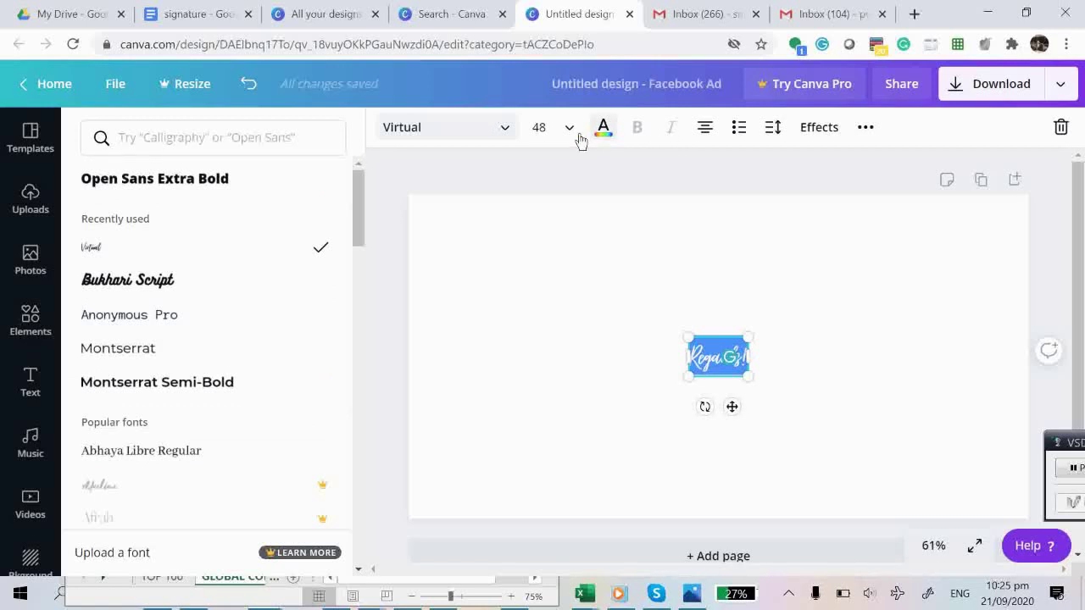
Try font sizes 150 and 250 on the "Regards!" heading
click(547, 127)
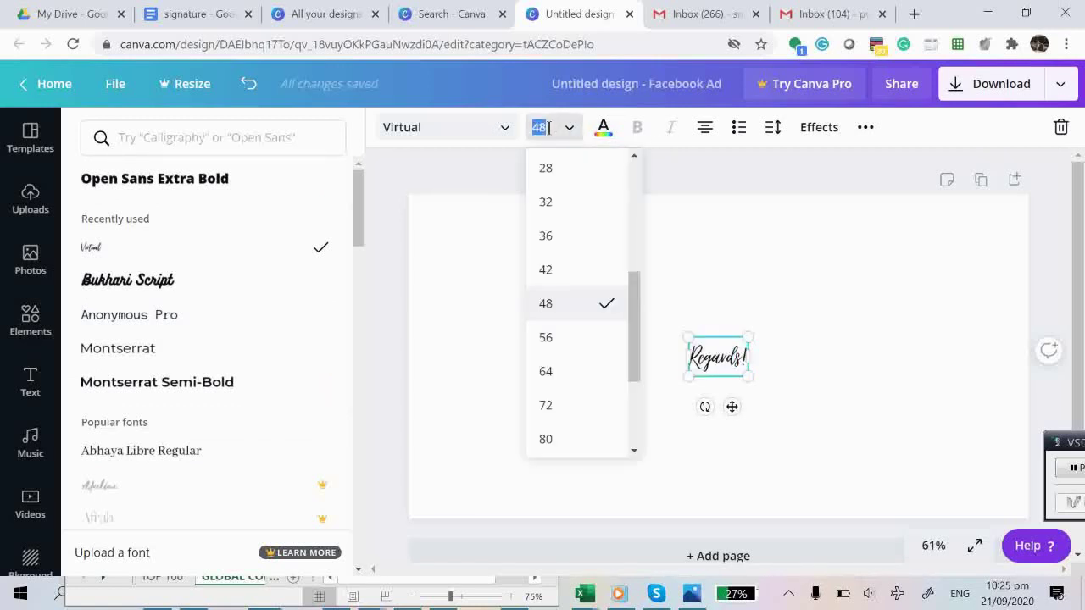
text(150)
key(Return)
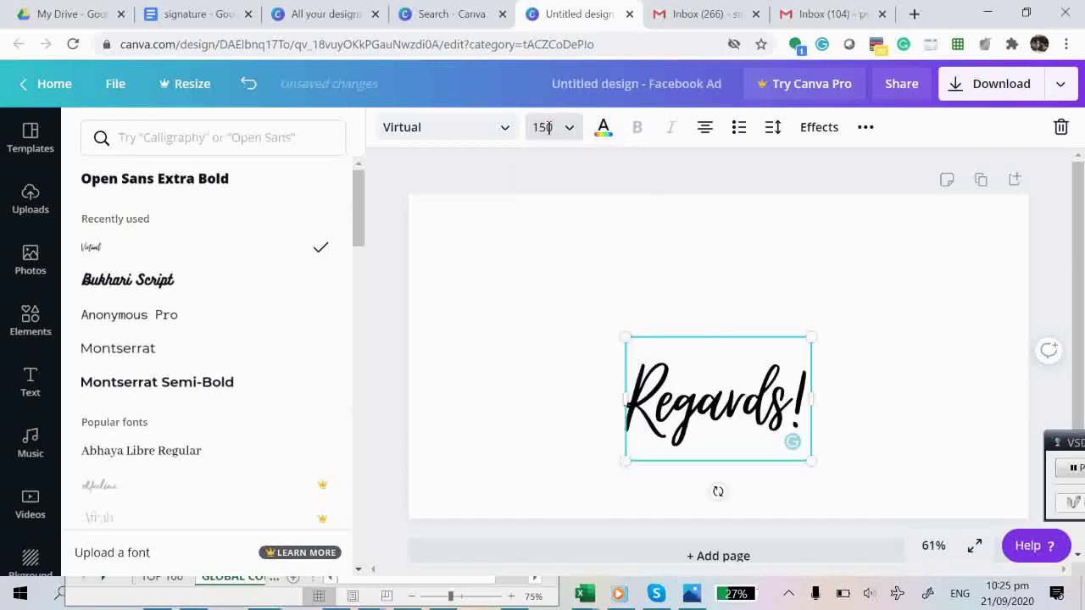
click(548, 127)
text(25)
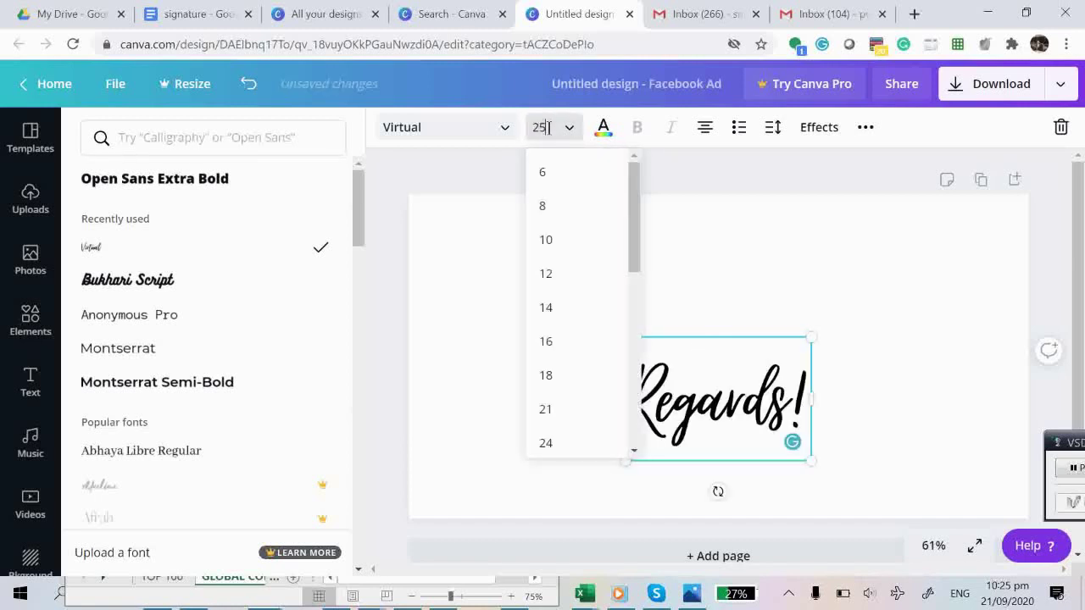
text(0)
key(Return)
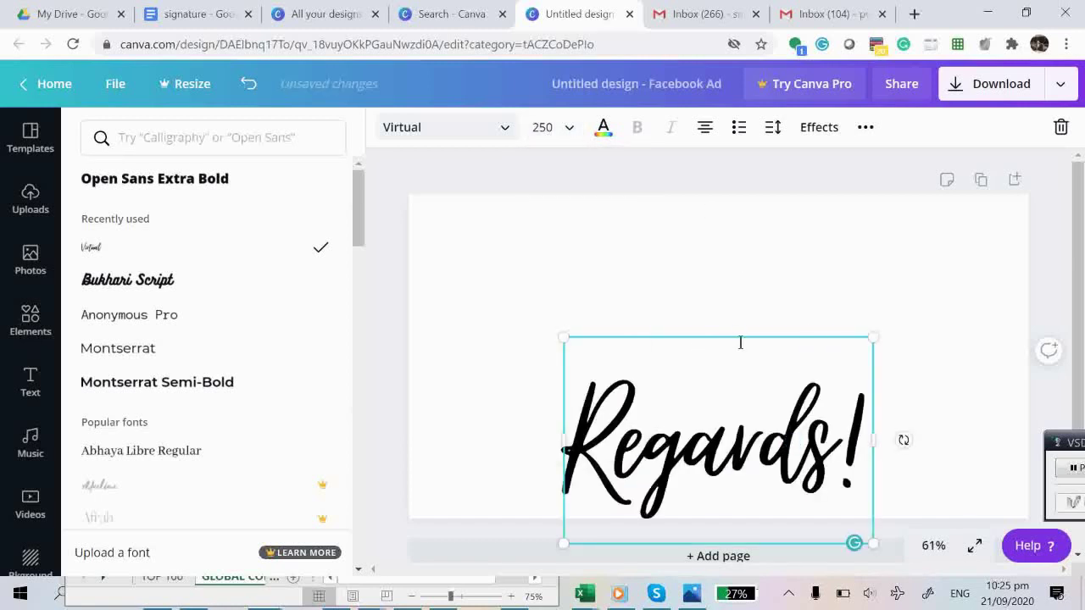
Move the "Regards!" heading up to the middle of the page and set its font size to 300
drag(745, 275, 743, 252)
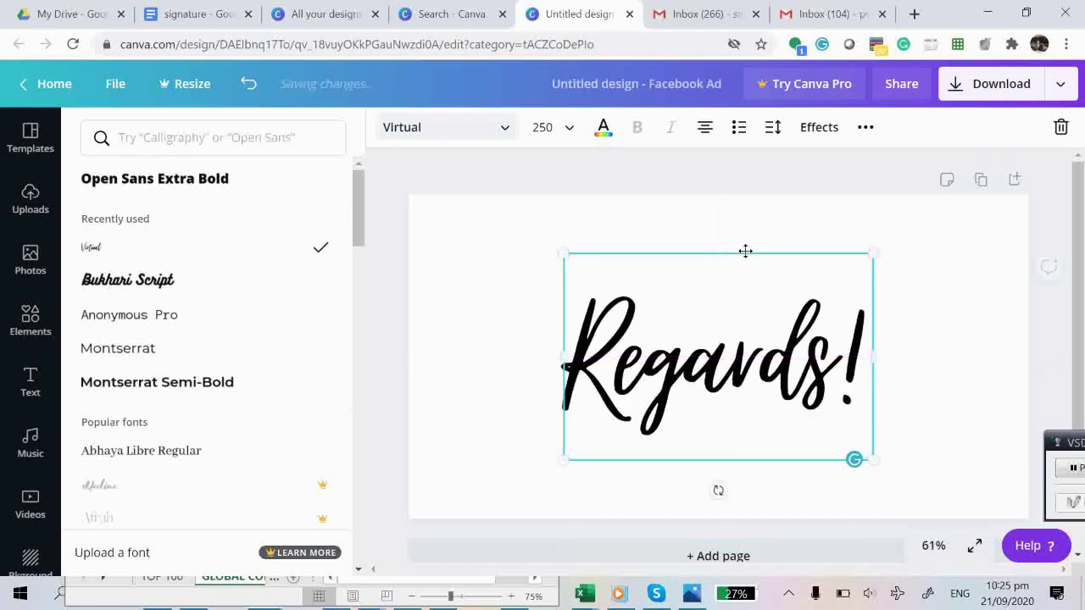
click(545, 127)
text(300)
key(Return)
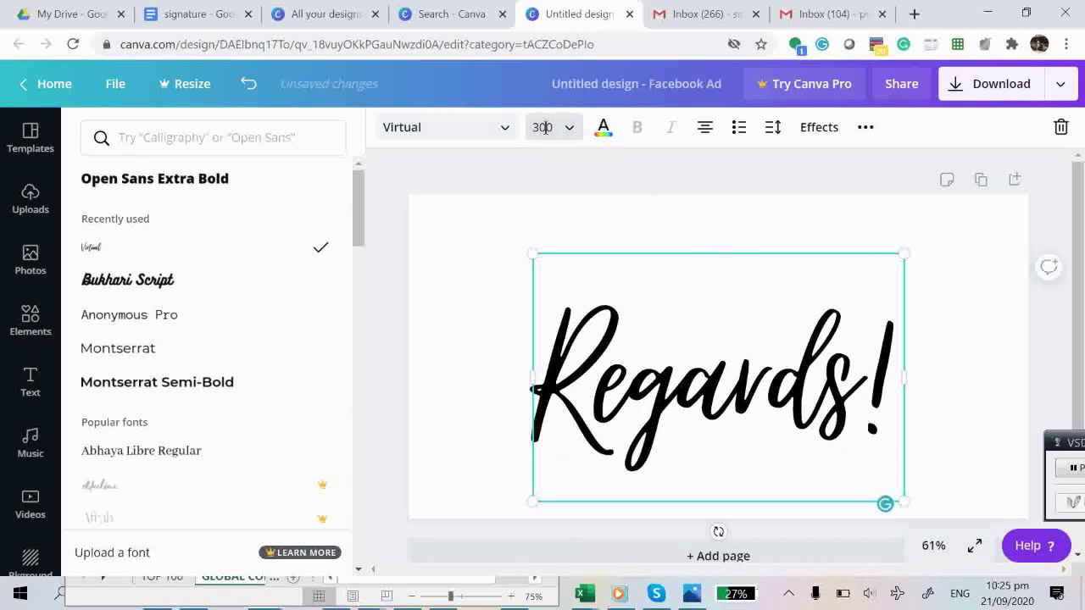
Scale the "Regards!" heading up to a font size of about 361 and nudge it slightly down within the page
drag(902, 254, 957, 223)
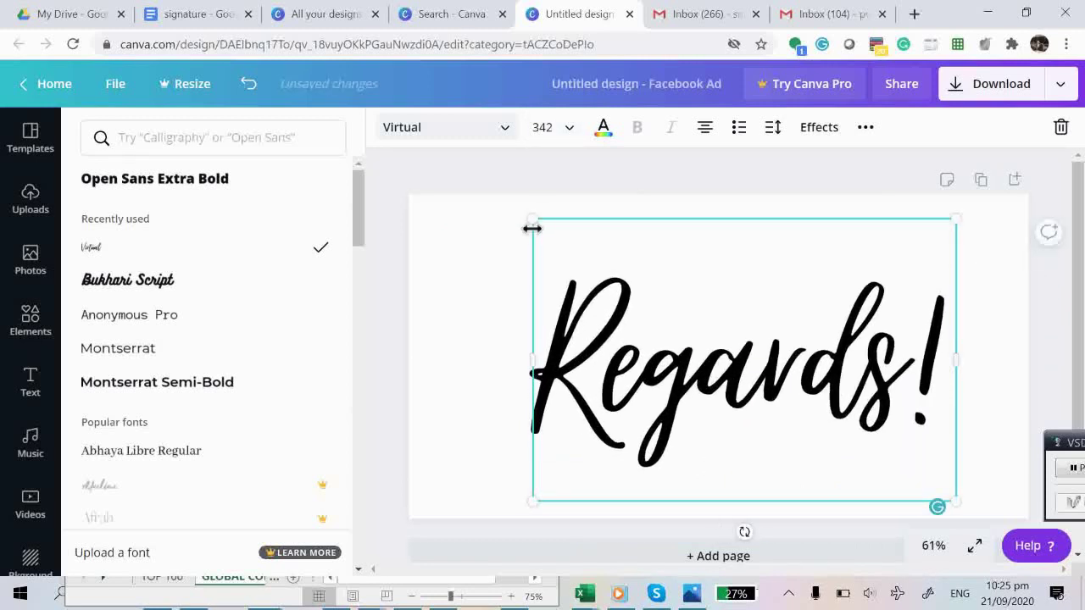
drag(535, 221, 501, 217)
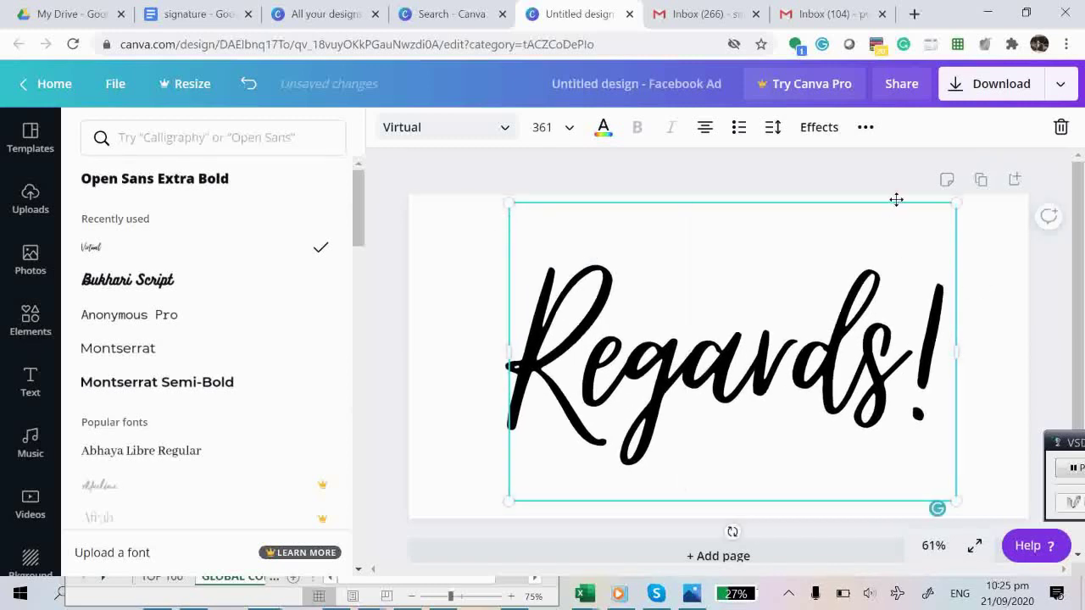
drag(896, 201, 896, 205)
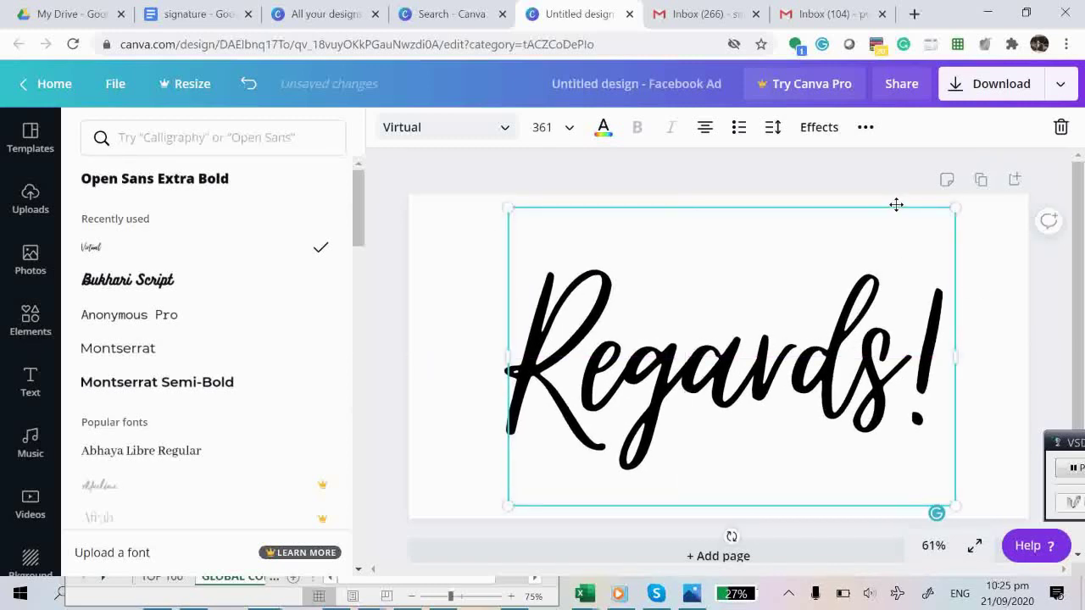
Recolor the whole "Regards!" text with the pink default color and deselect it
click(803, 369)
double_click(824, 369)
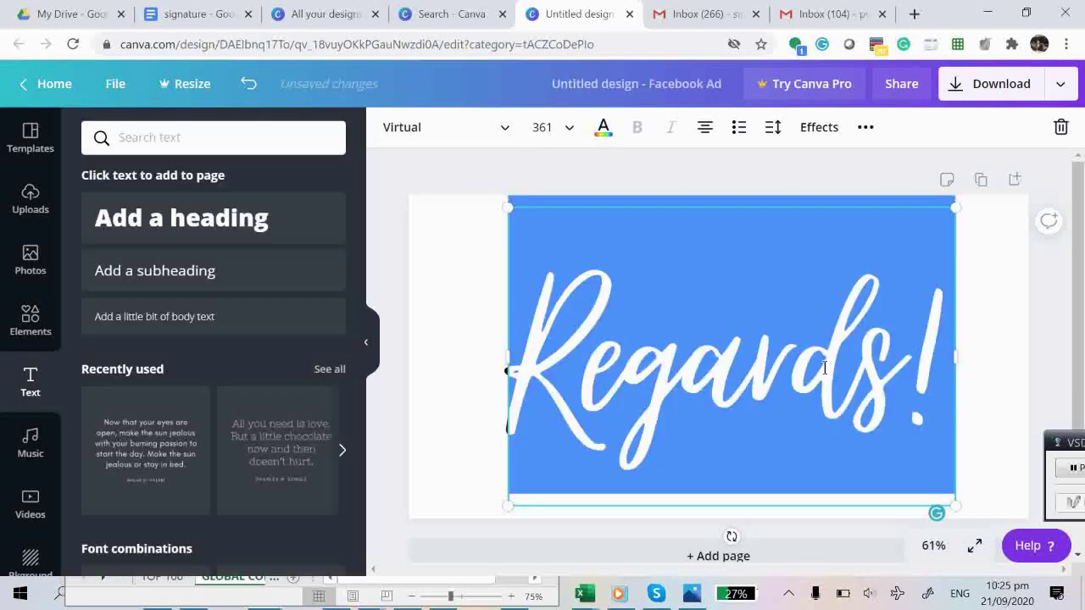
click(602, 127)
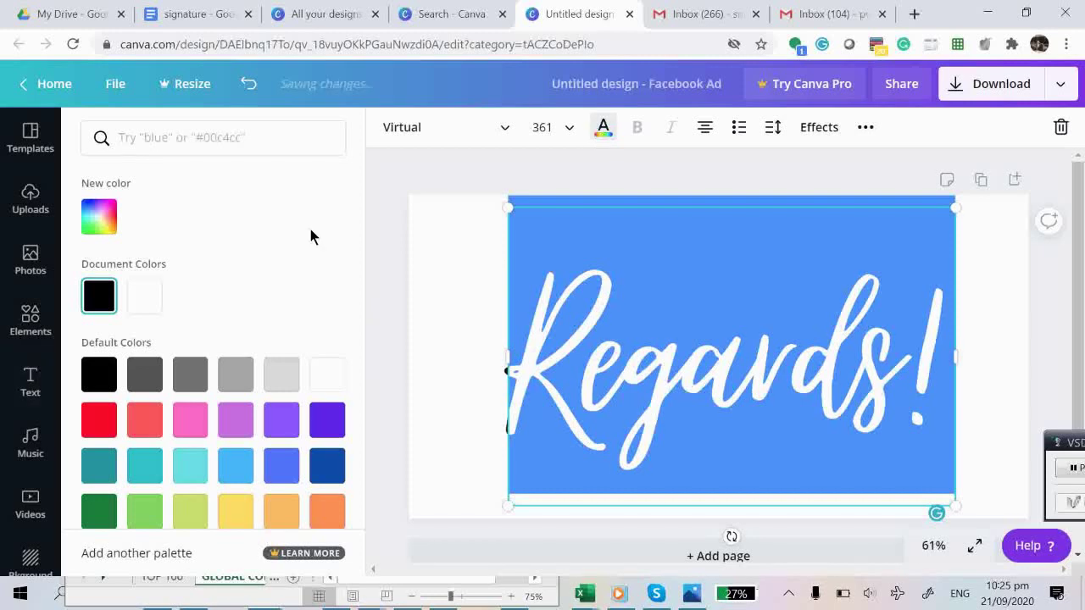
click(194, 408)
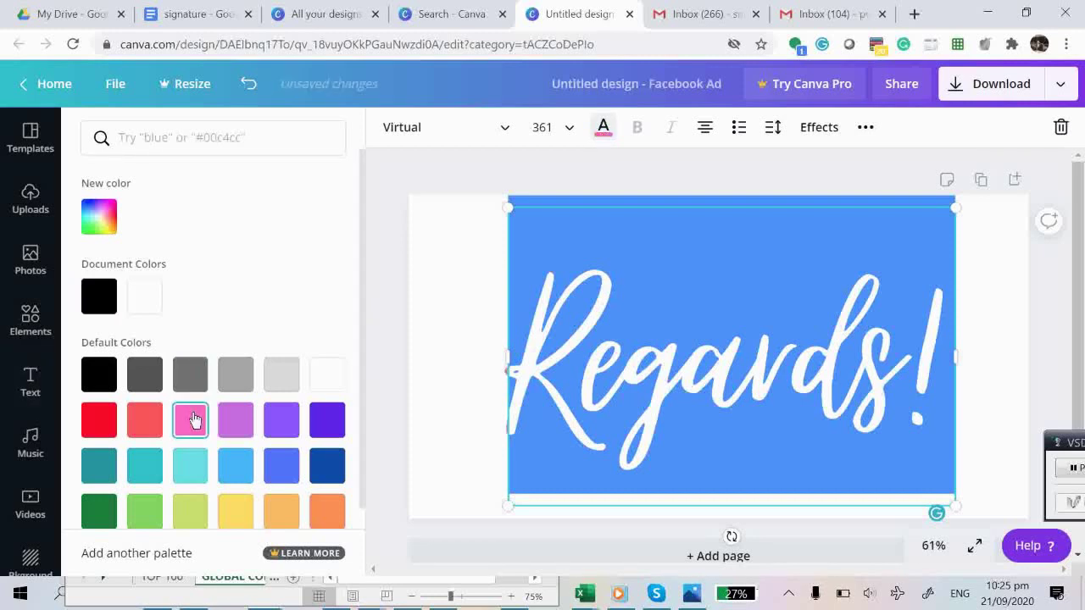
click(1023, 312)
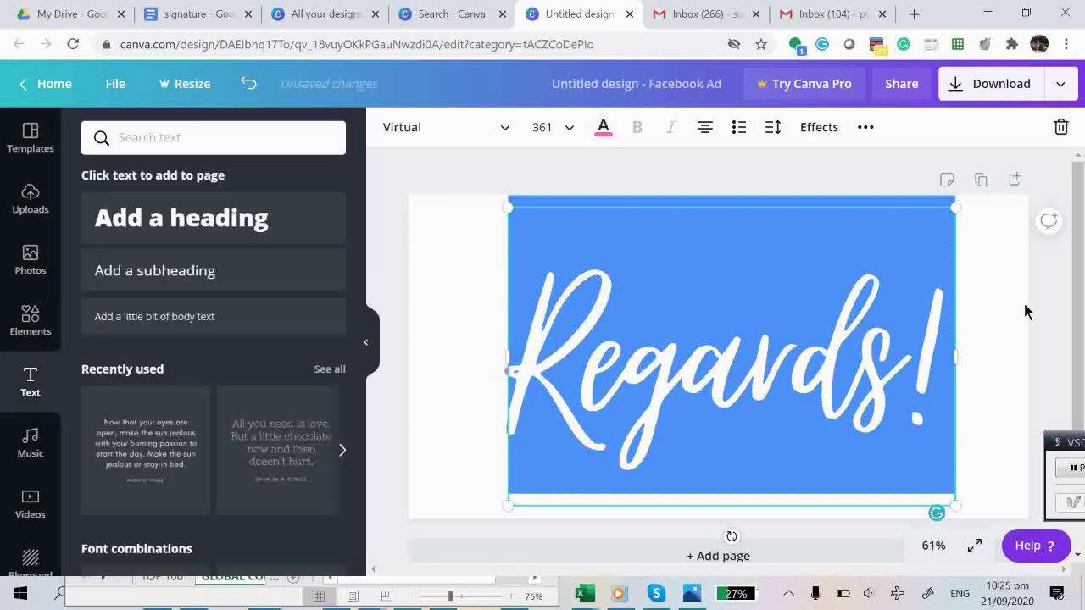
click(1016, 310)
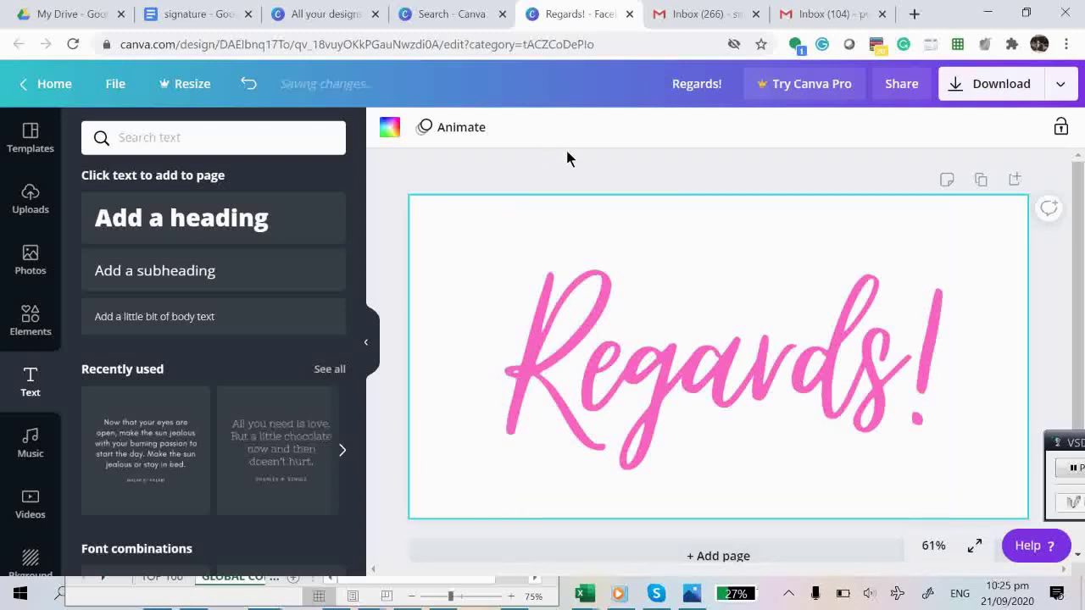
click(568, 166)
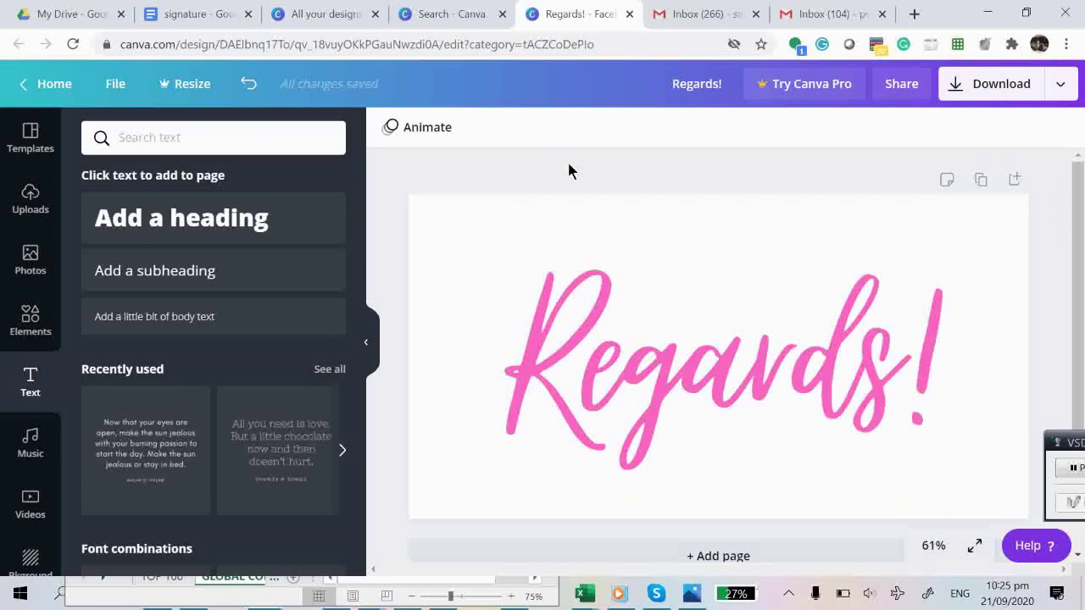
Apply the Block animation to the "Regards!" page
click(470, 230)
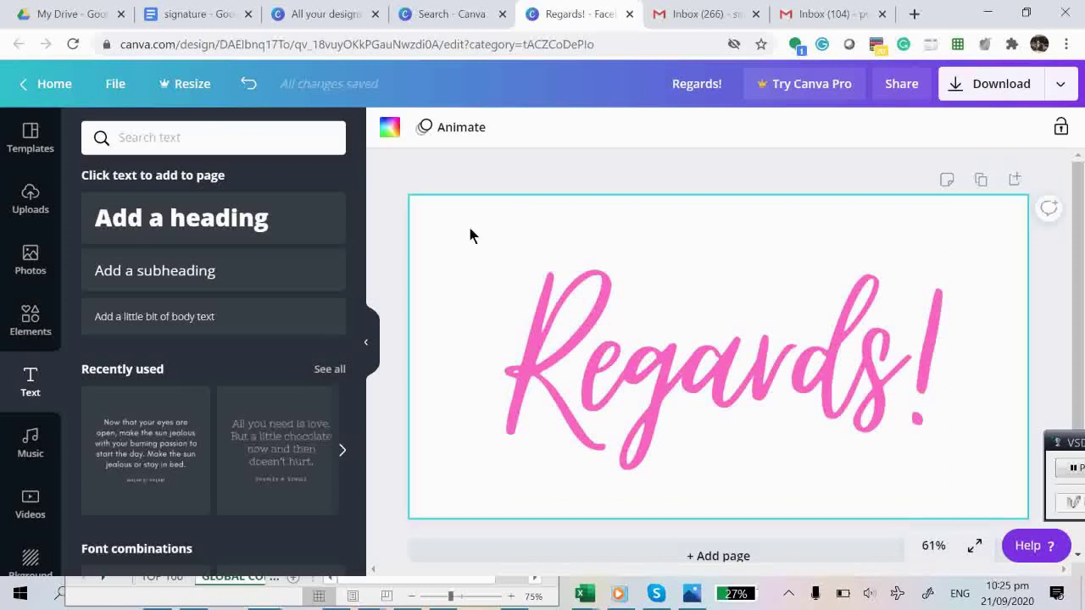
click(461, 135)
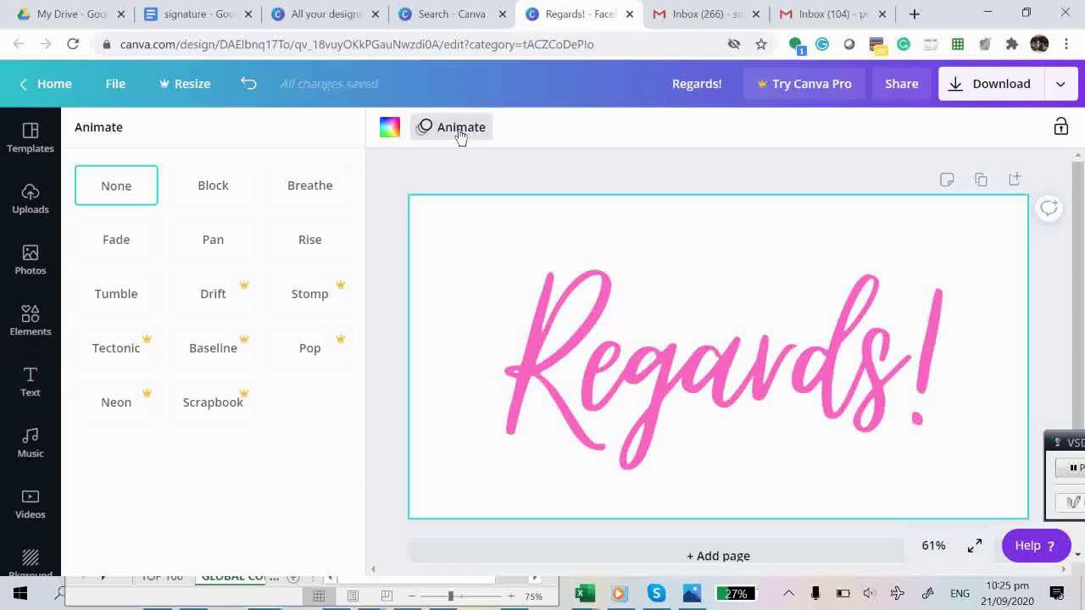
click(211, 188)
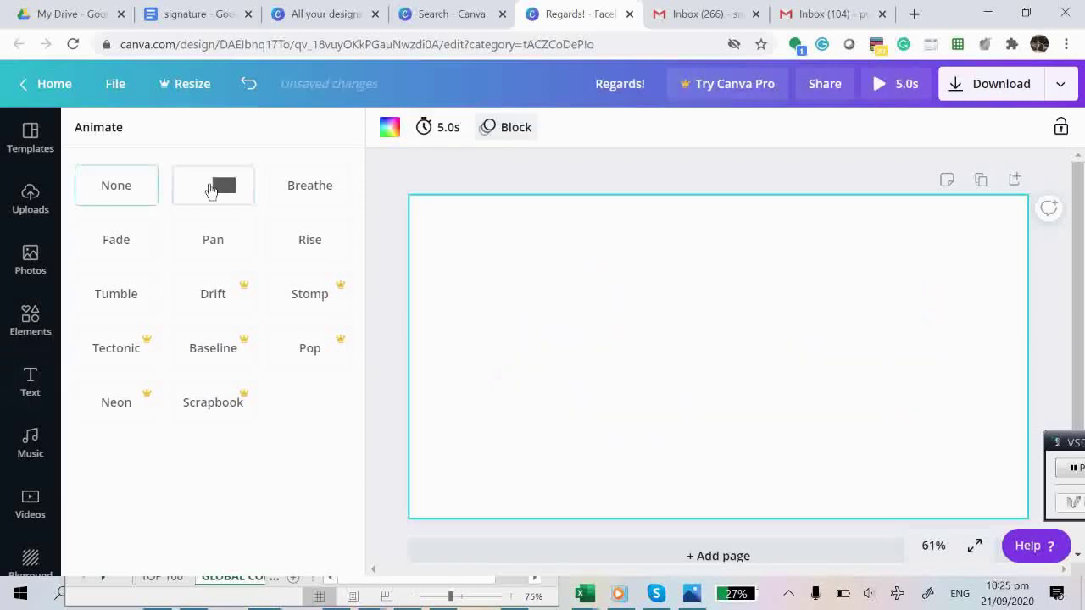
Try the Breathe, Rise, Fade, Pan and Tumble animations on the page, and set it back to Block
click(298, 190)
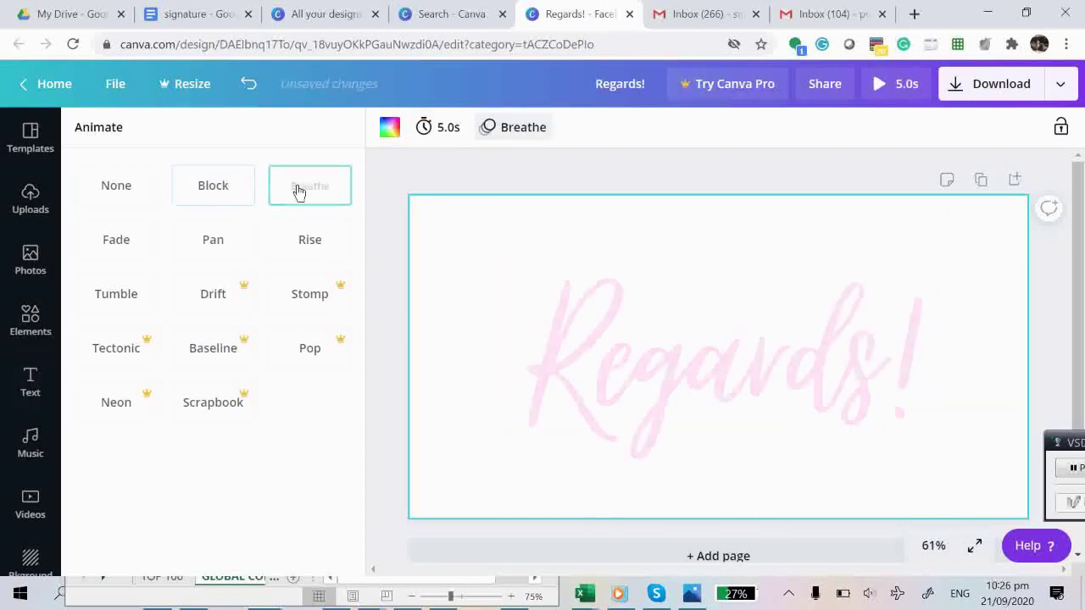
click(310, 237)
click(125, 246)
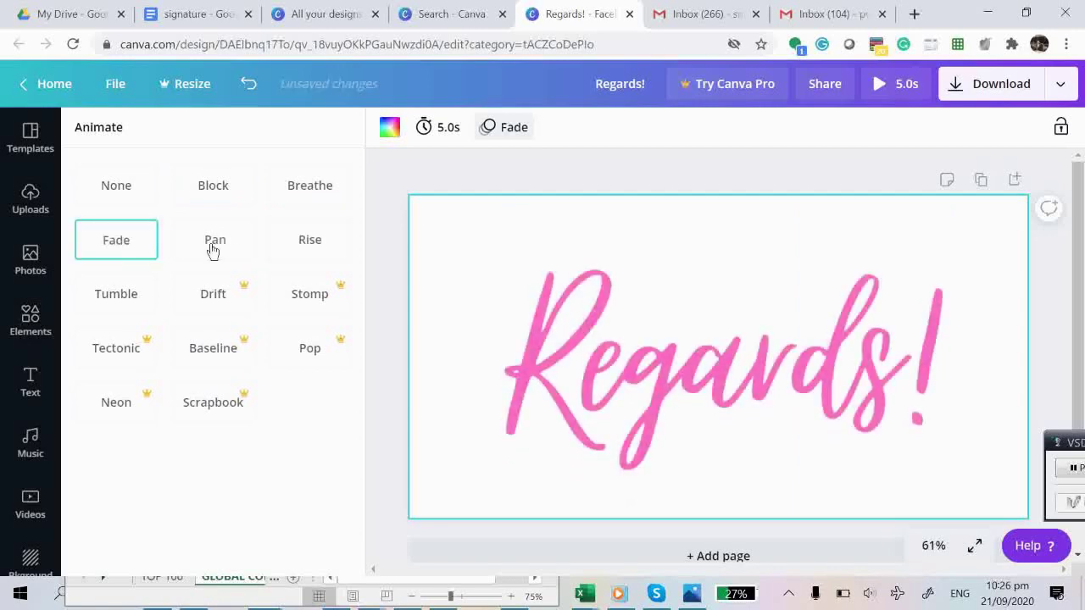
click(212, 250)
click(125, 300)
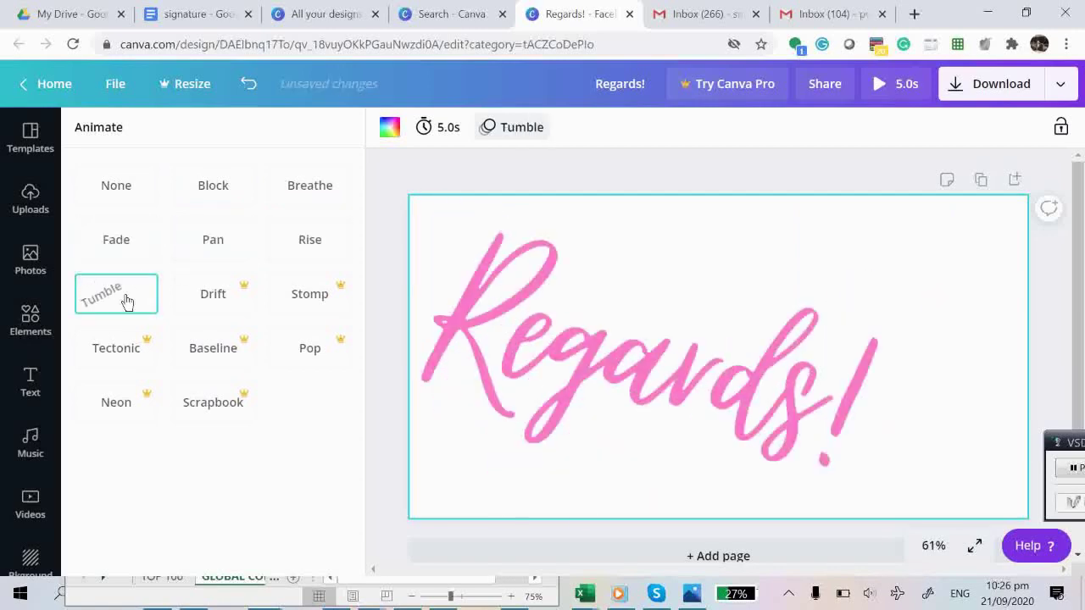
click(217, 190)
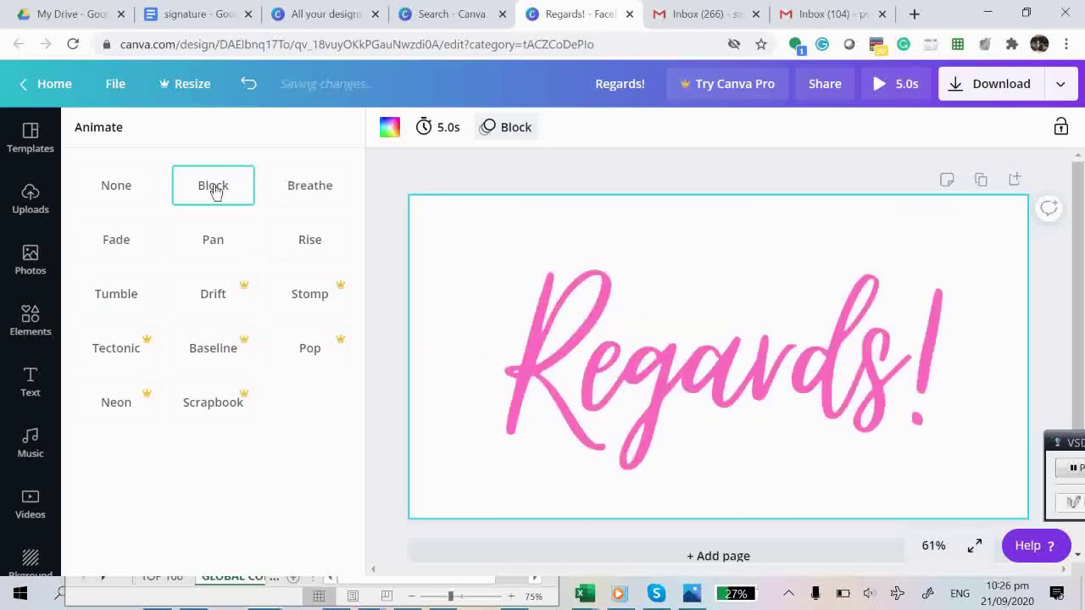
click(422, 165)
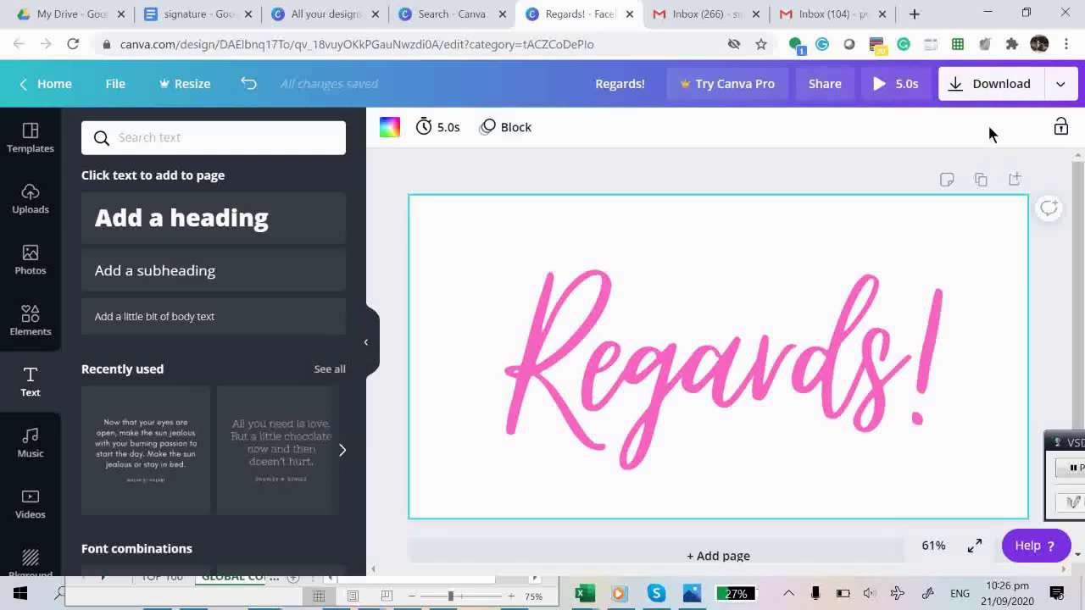
Download the animated "Regards!" design as a GIF and preview the downloaded file
click(955, 88)
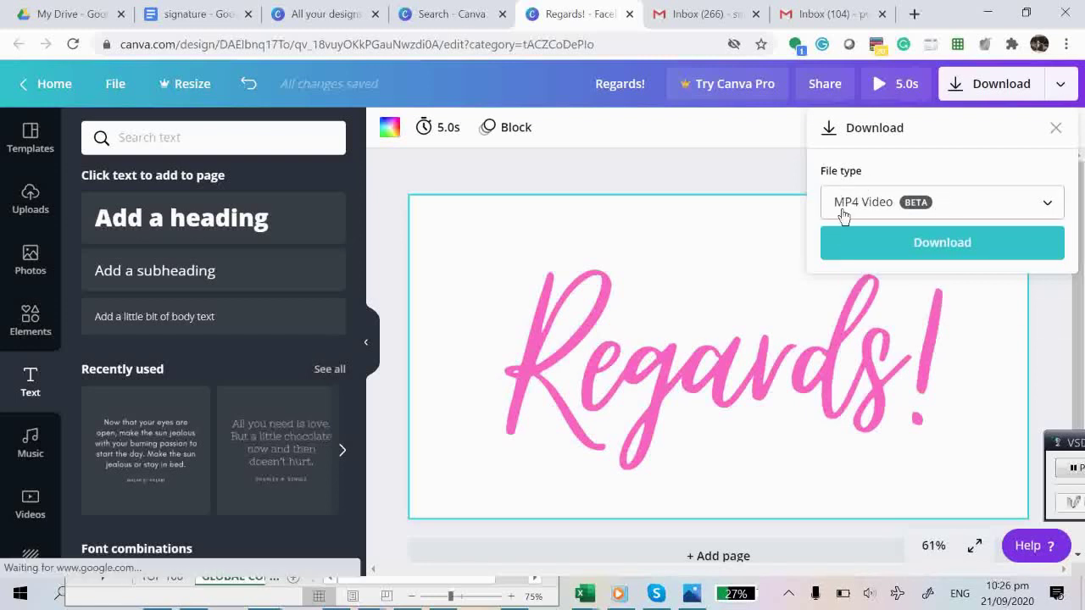
click(940, 207)
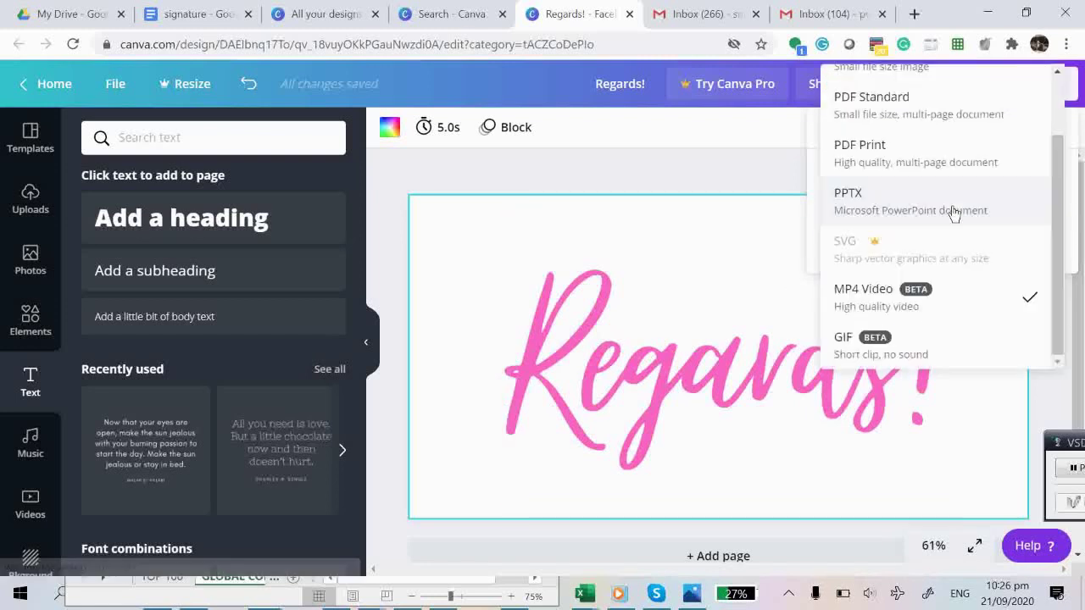
click(952, 353)
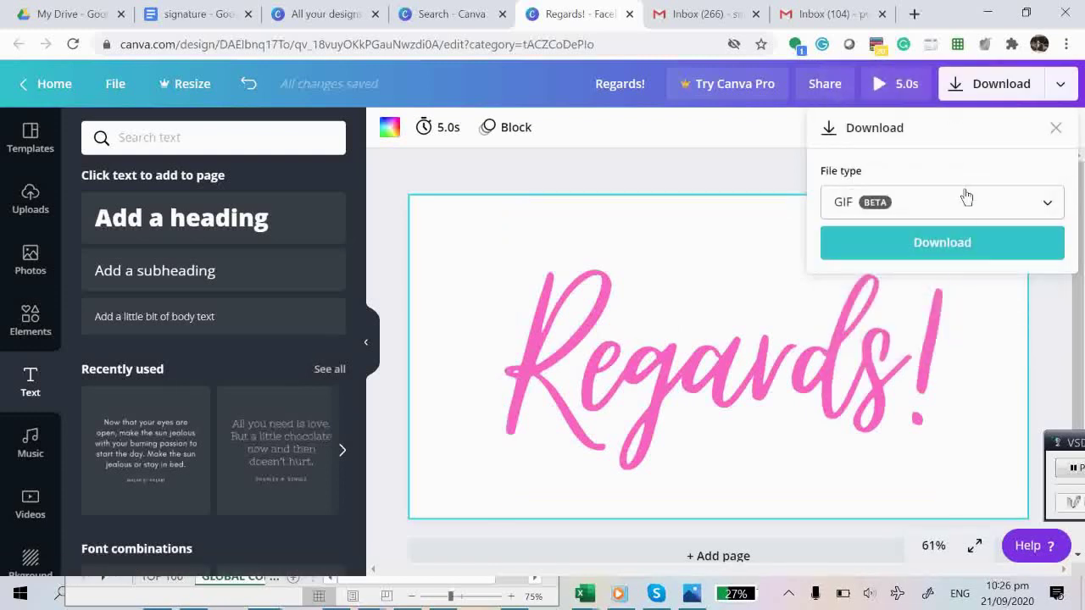
click(1004, 244)
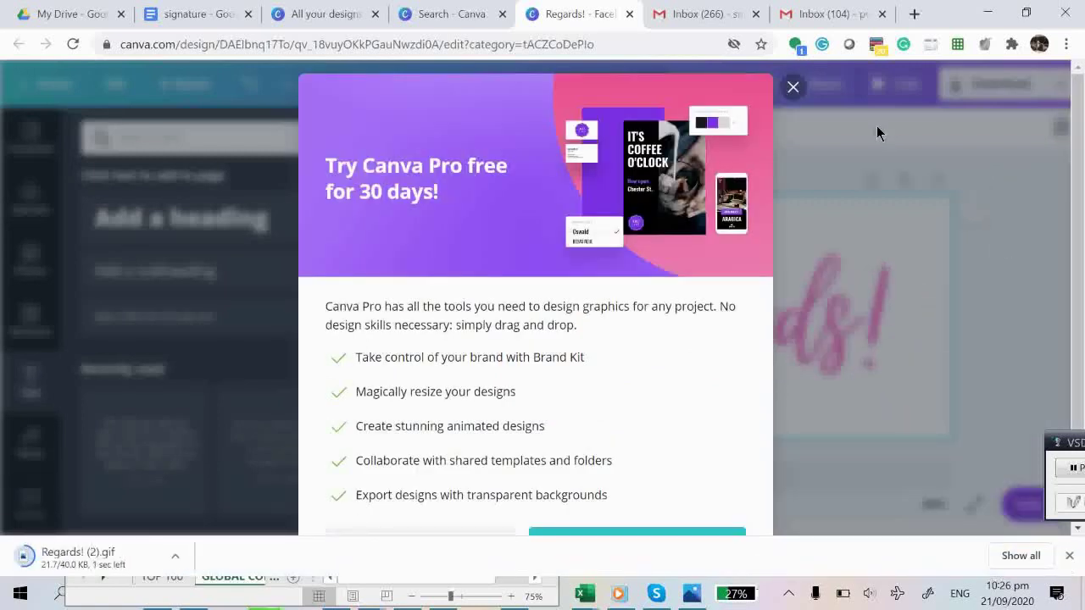
click(793, 88)
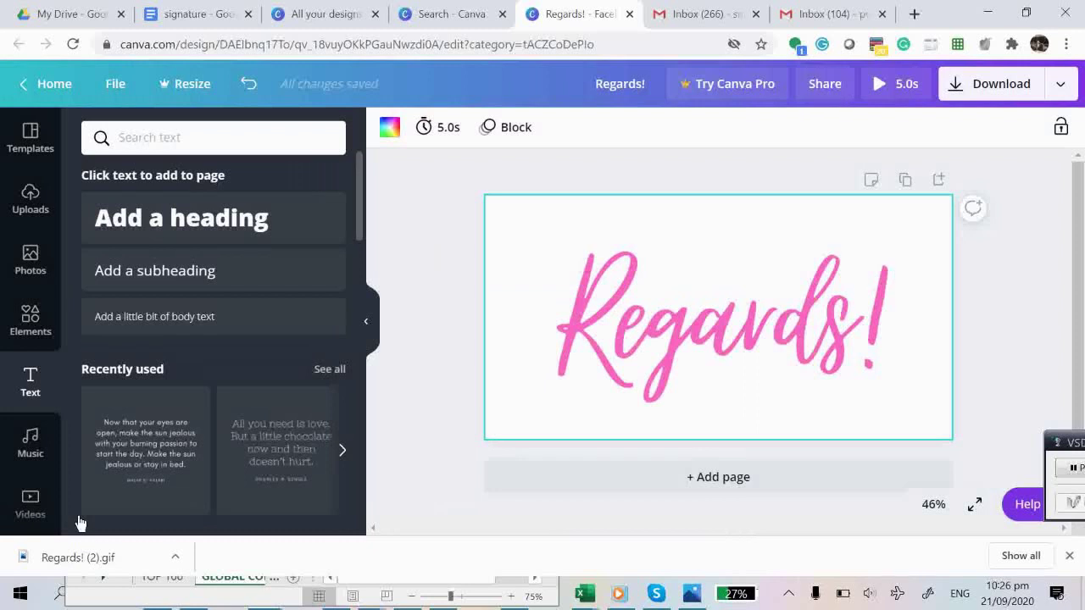
click(76, 561)
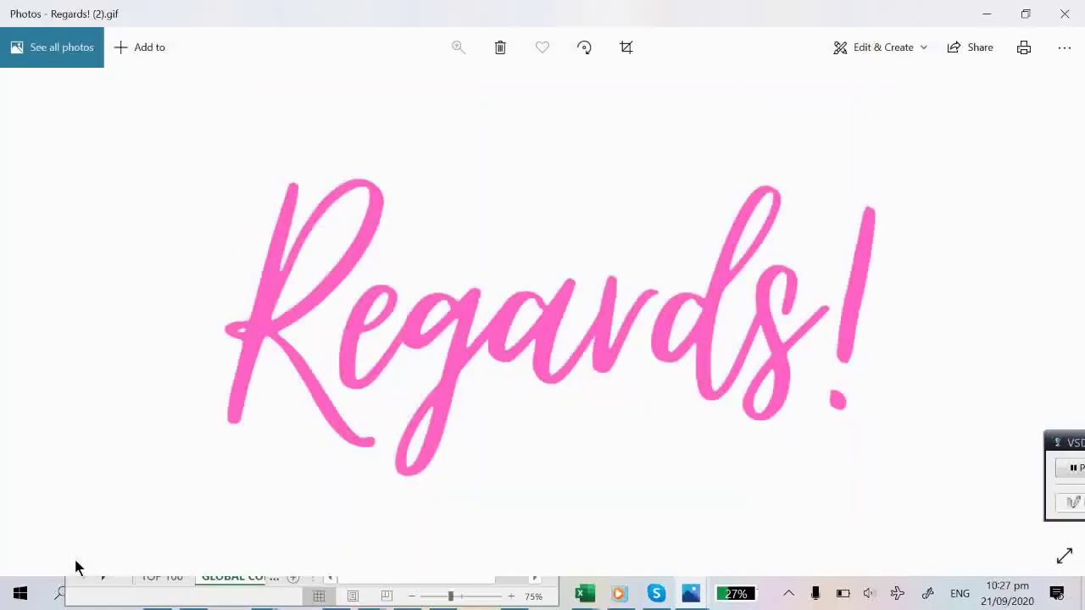
click(986, 13)
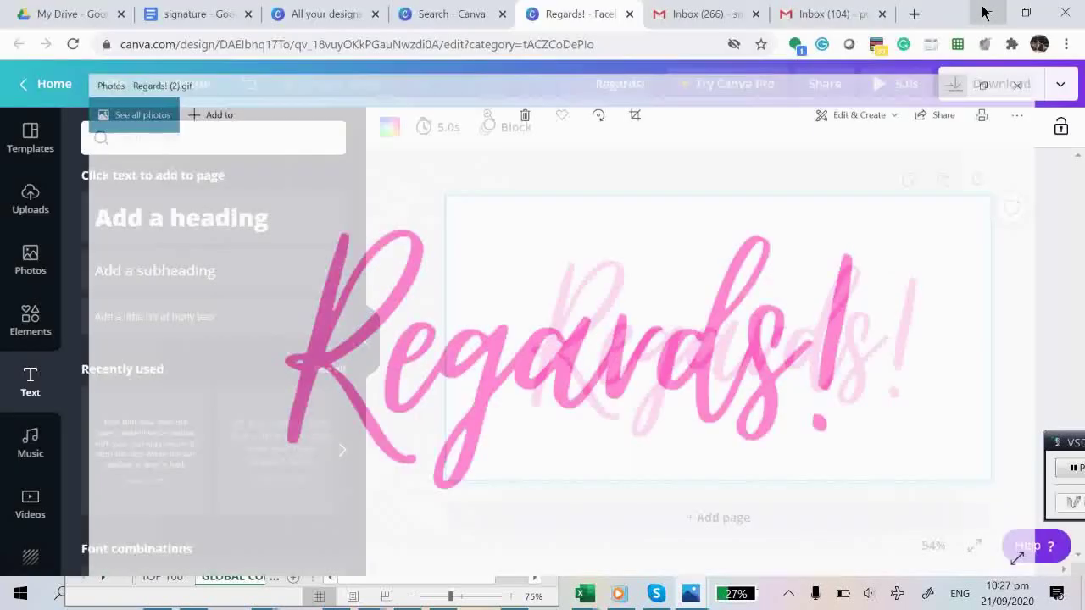
Switch to the signature document in Google Docs and insert the "Regards! (2)" image from the computer above the signature block
click(204, 8)
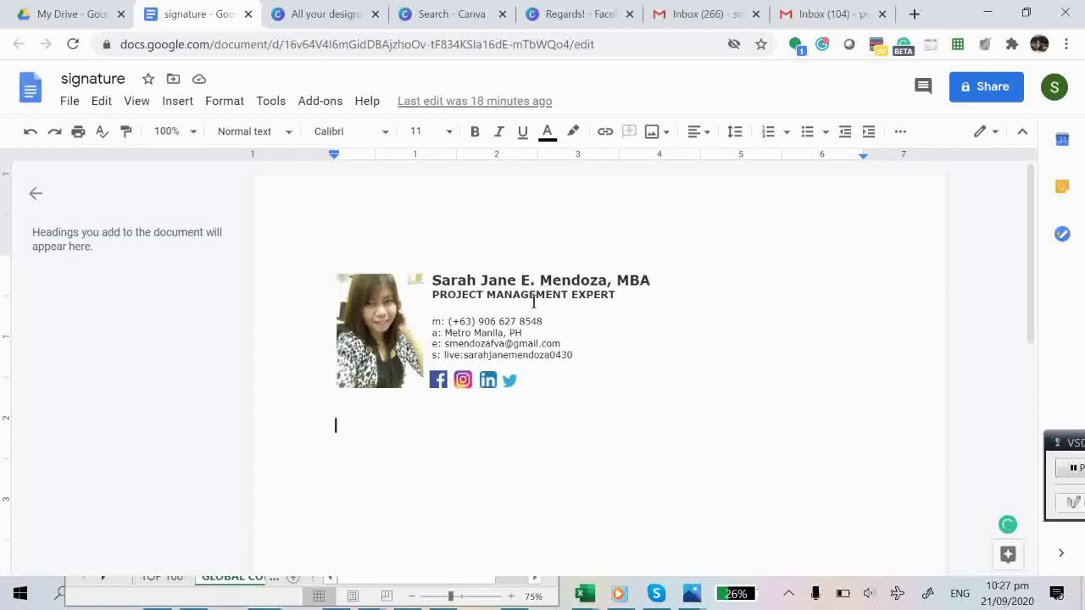
click(373, 263)
click(175, 102)
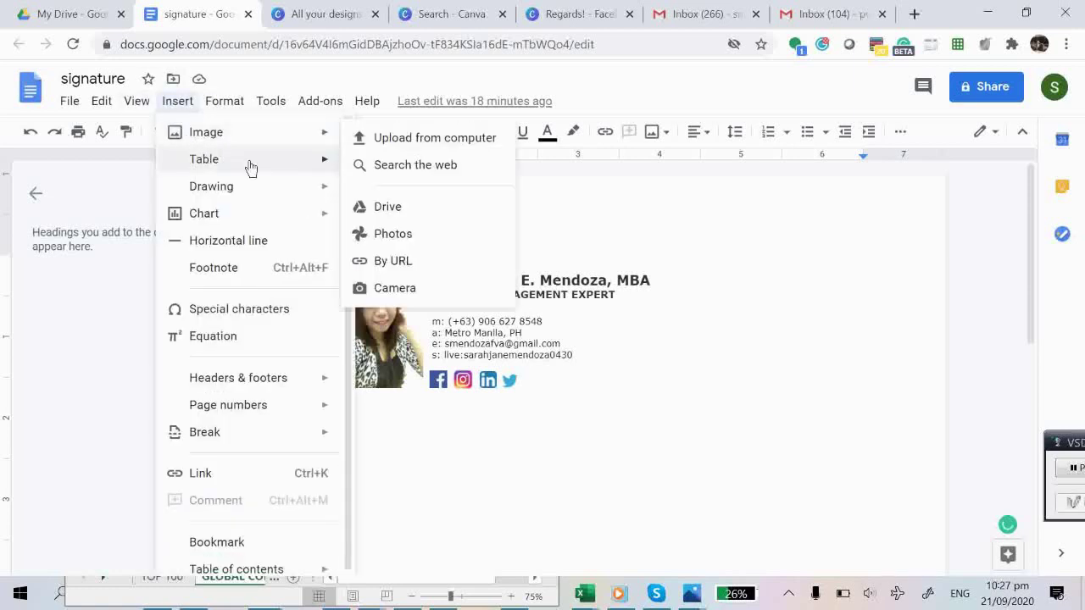
mouse_move(270, 149)
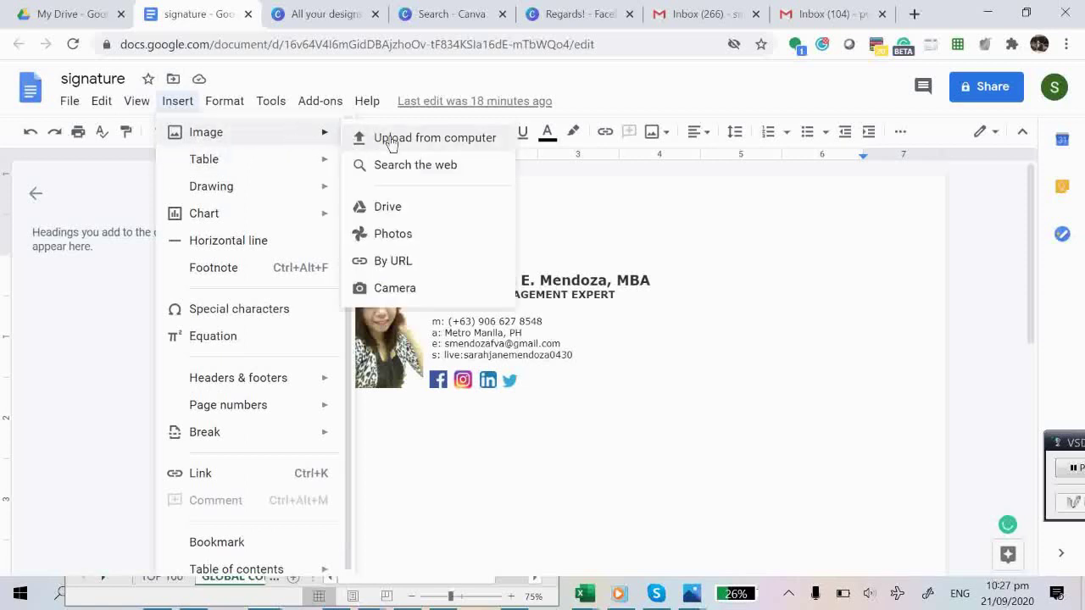
click(389, 138)
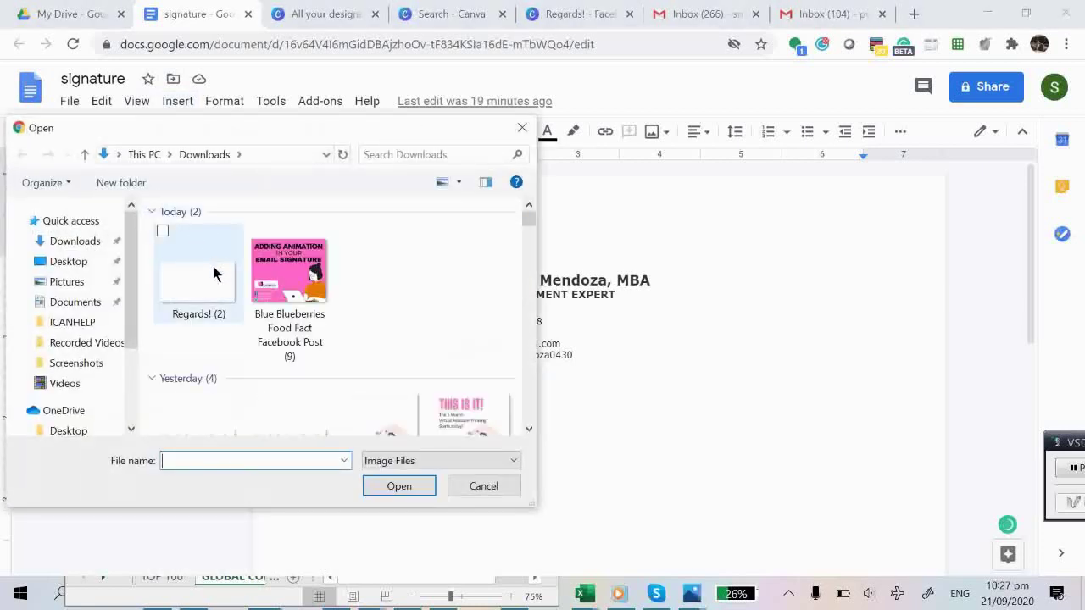
click(213, 266)
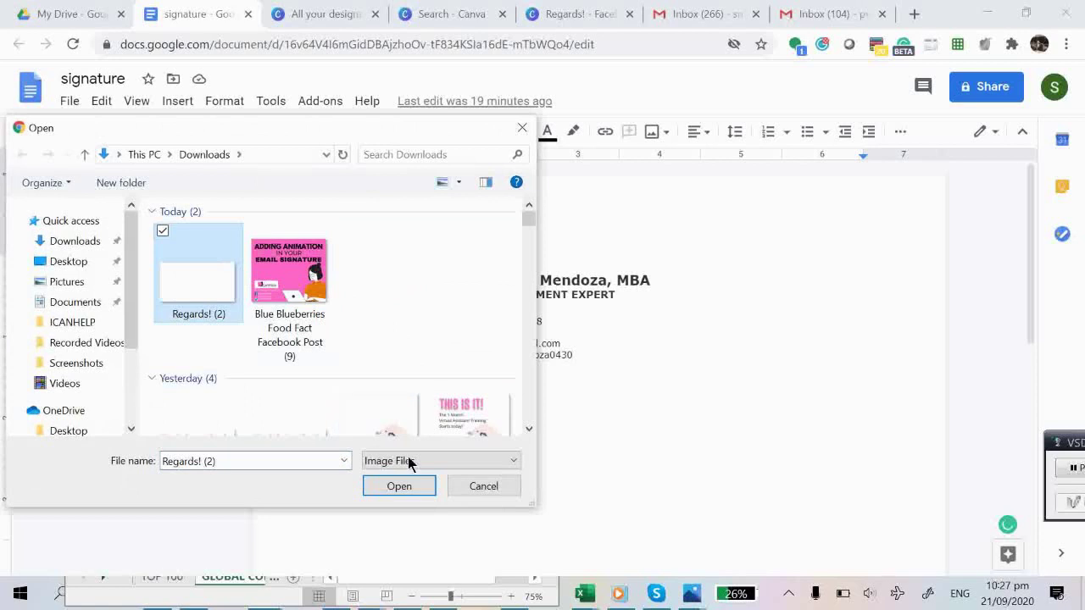
click(412, 485)
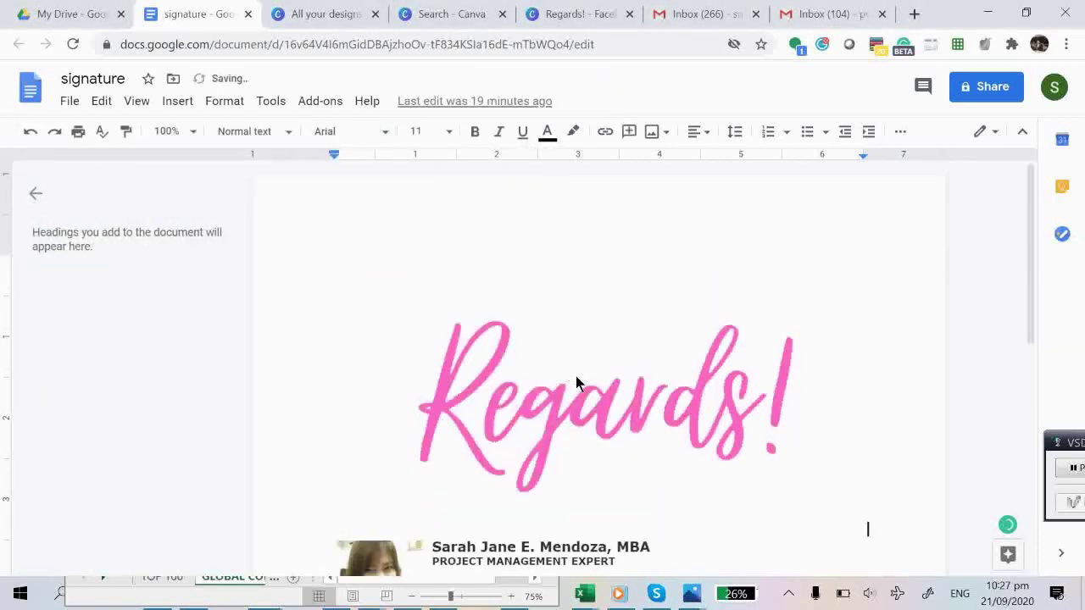
Shrink the "Regards!" image to about 1.5 inches wide and copy it together with the whole signature block
mouse_move(868, 539)
mouse_down()
mouse_move(741, 497)
mouse_move(484, 380)
mouse_move(412, 307)
mouse_up()
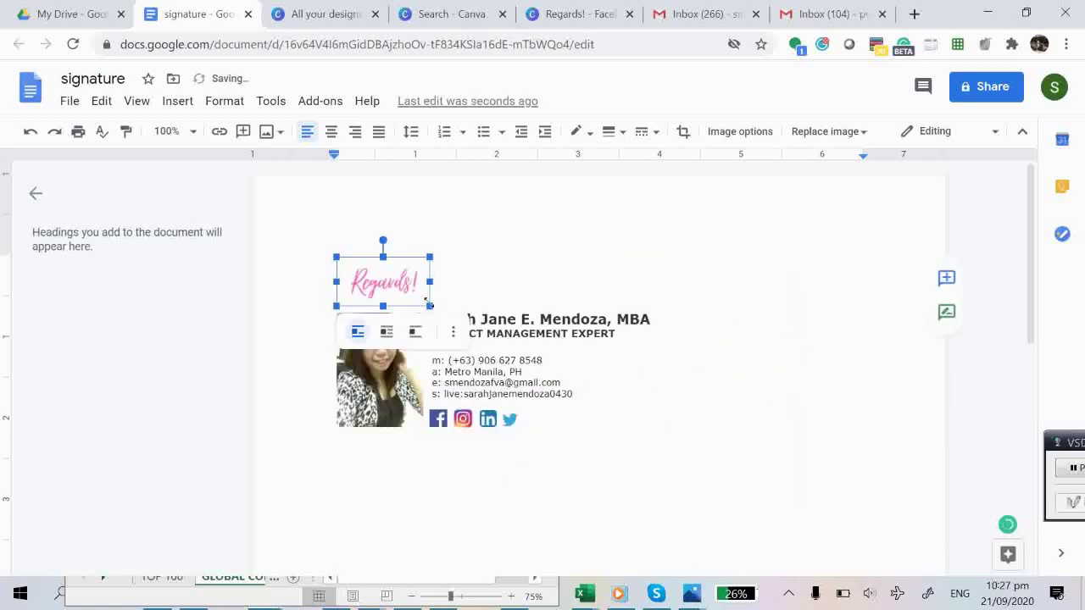
drag(428, 304, 459, 311)
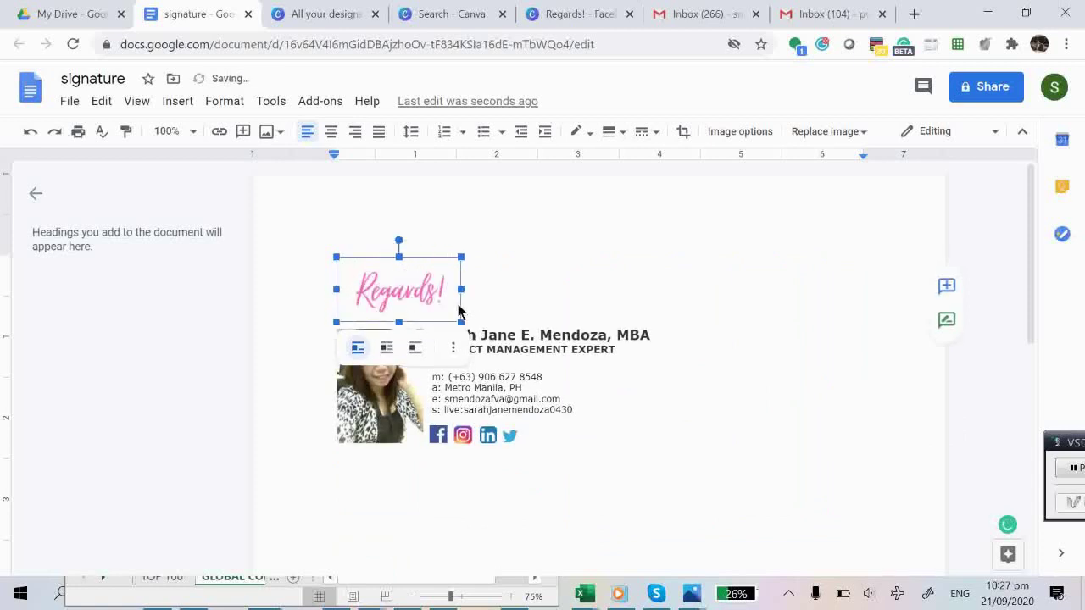
click(652, 487)
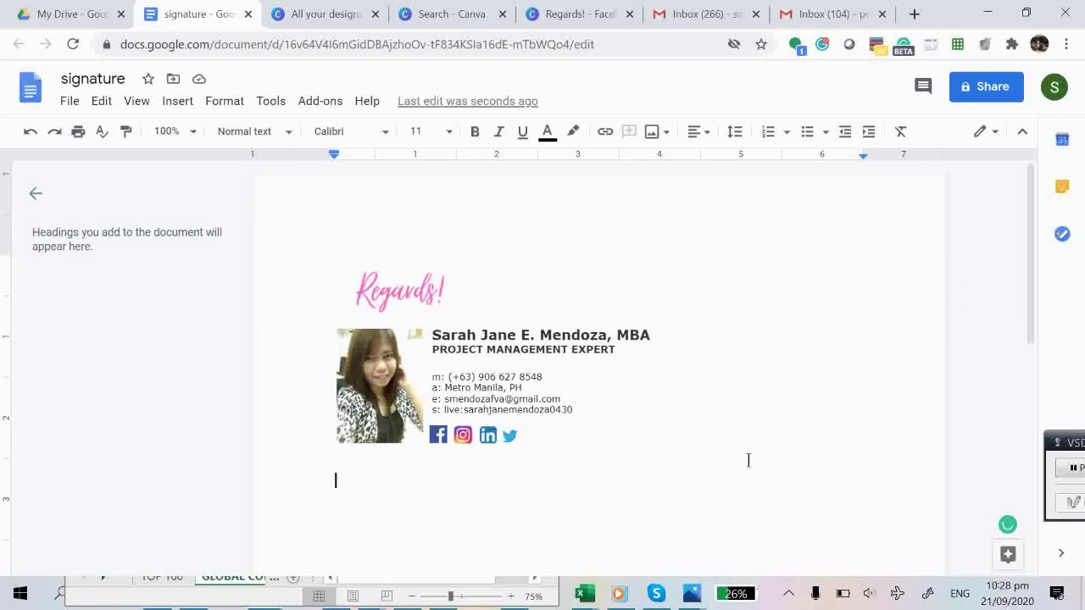
drag(339, 462, 337, 267)
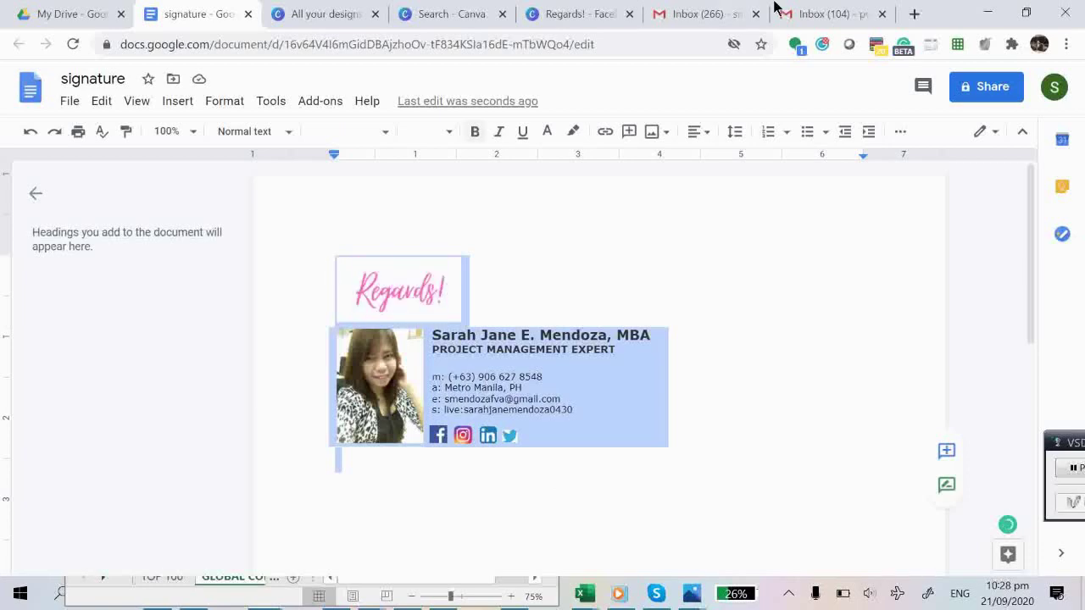
Switch to the Gmail inbox and create a new signature named Freelance in the general settings
click(816, 11)
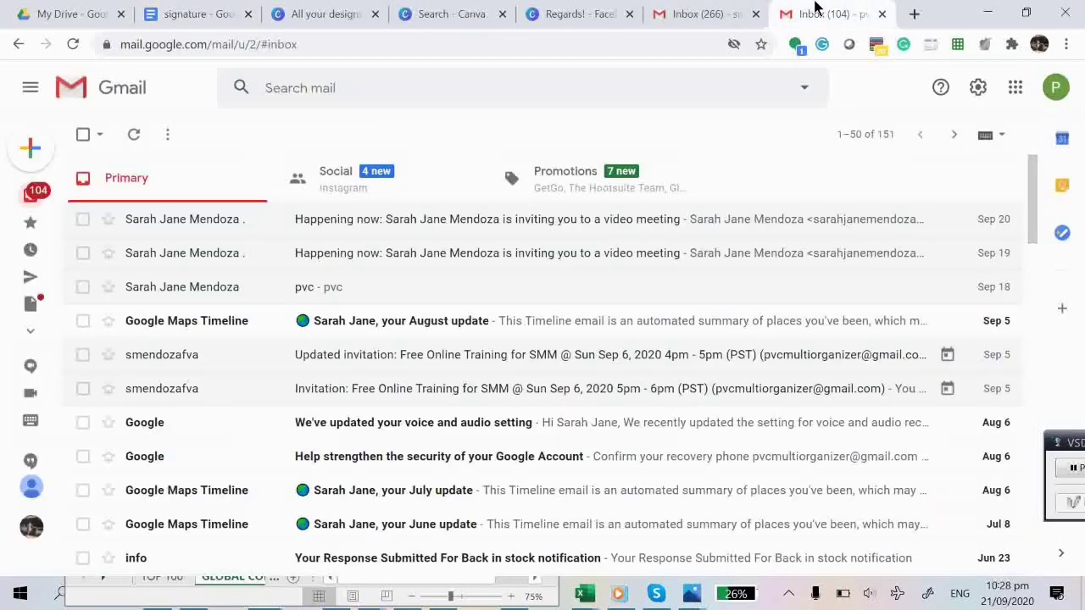
click(978, 88)
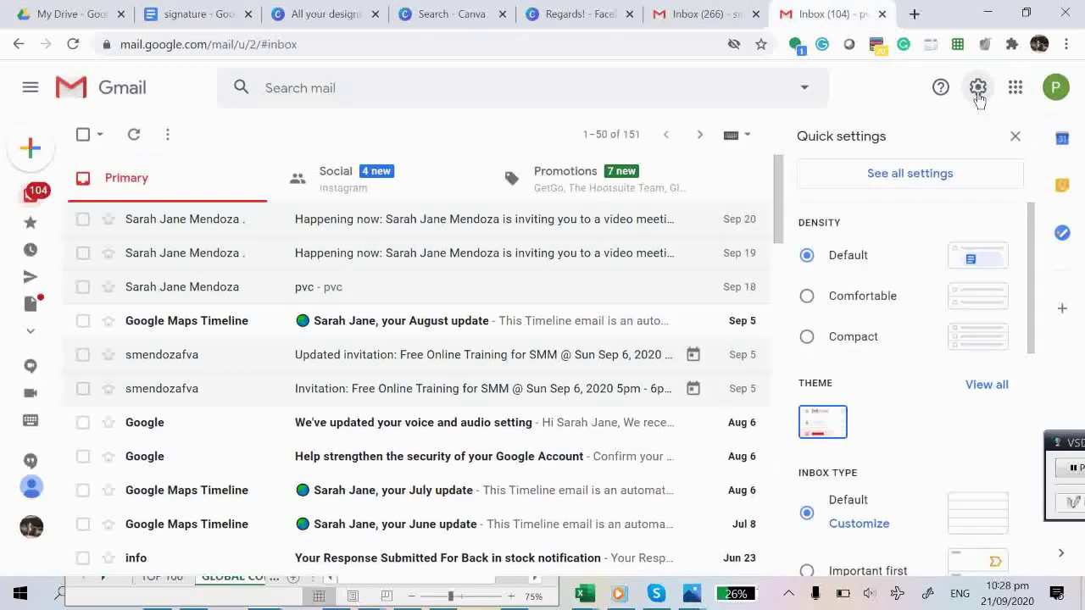
click(923, 176)
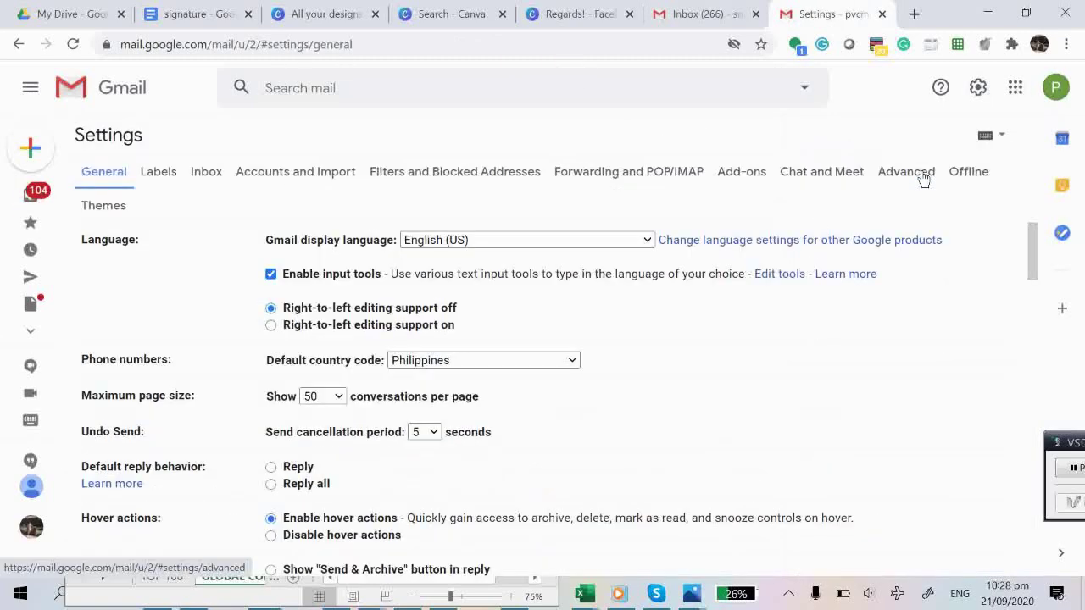
scroll(653, 433, down, 4)
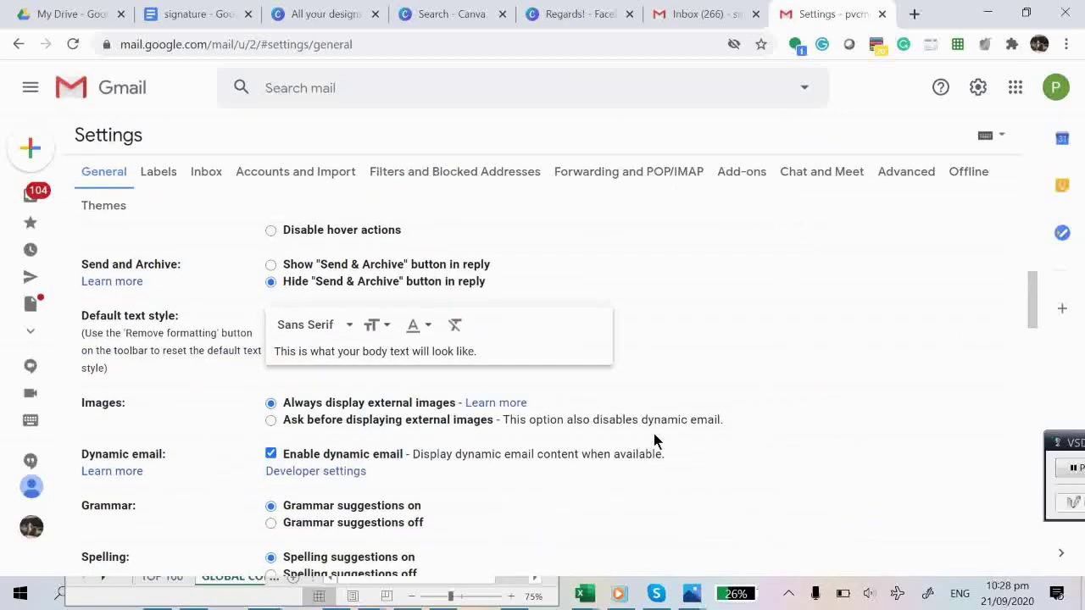
scroll(654, 441, down, 9)
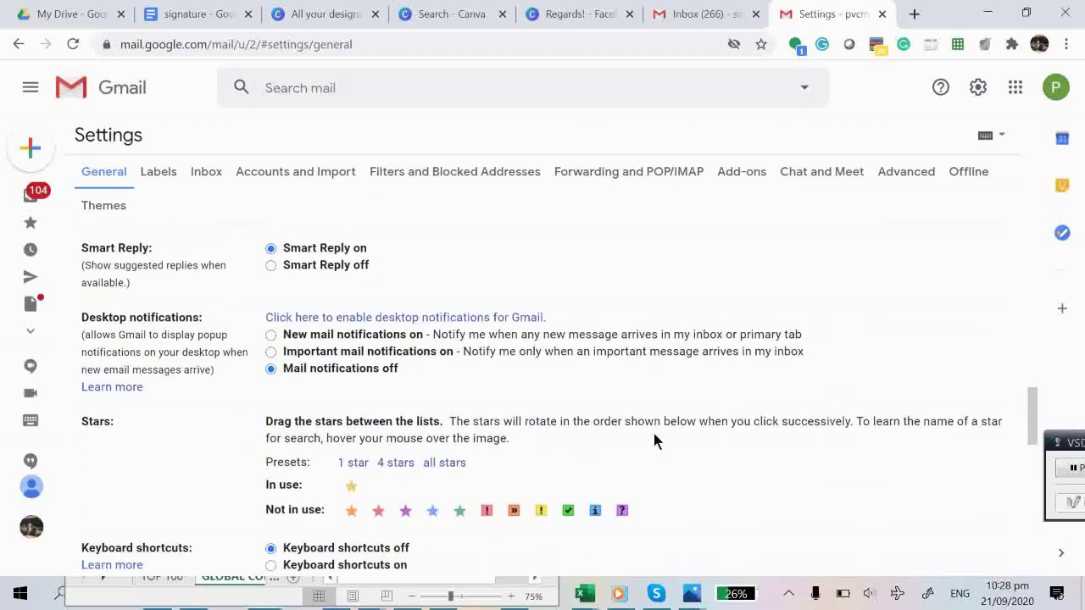
scroll(653, 439, down, 8)
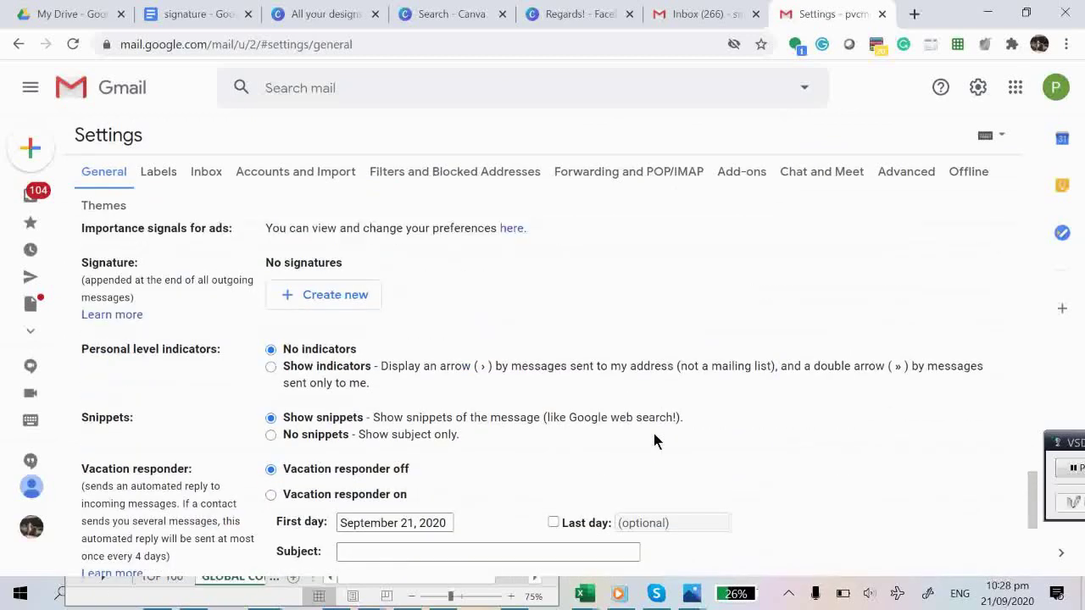
click(303, 300)
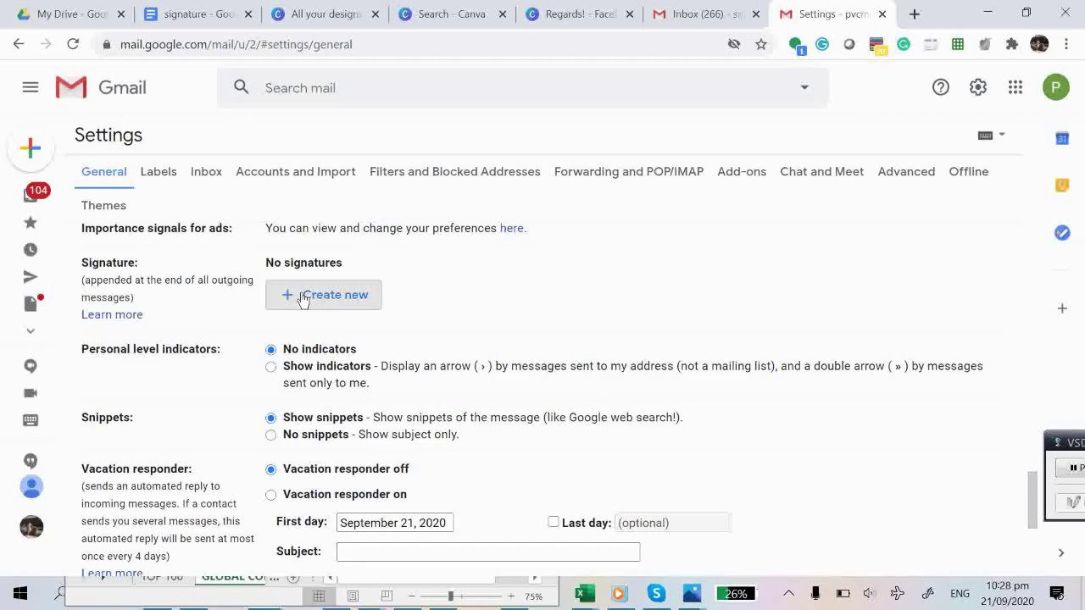
text(Freelance)
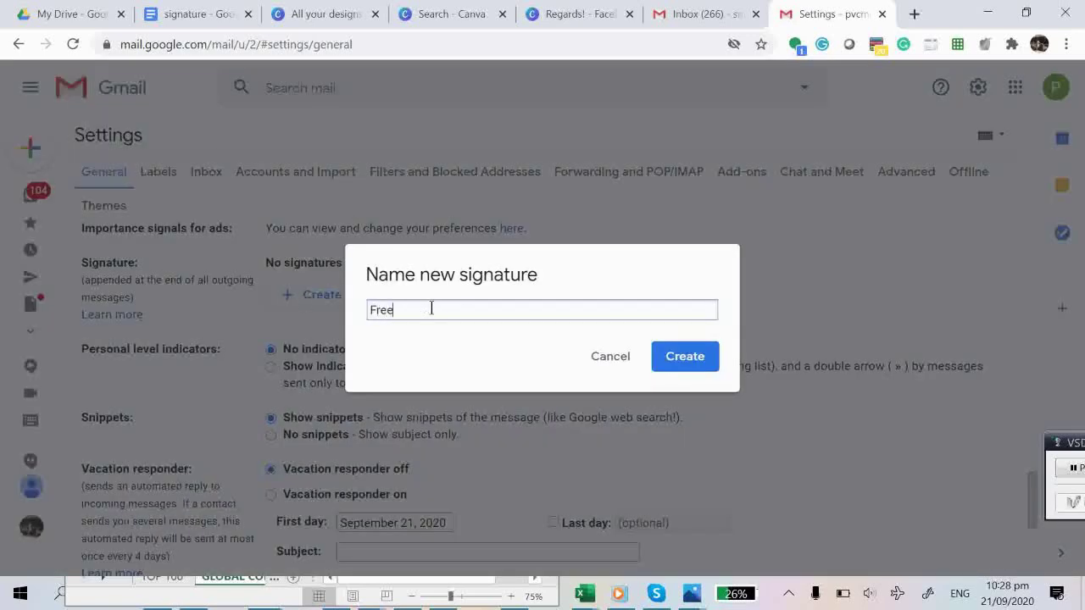
click(685, 356)
Paste the copied signature with the "Regards!" image into the Freelance signature and check its content
click(625, 277)
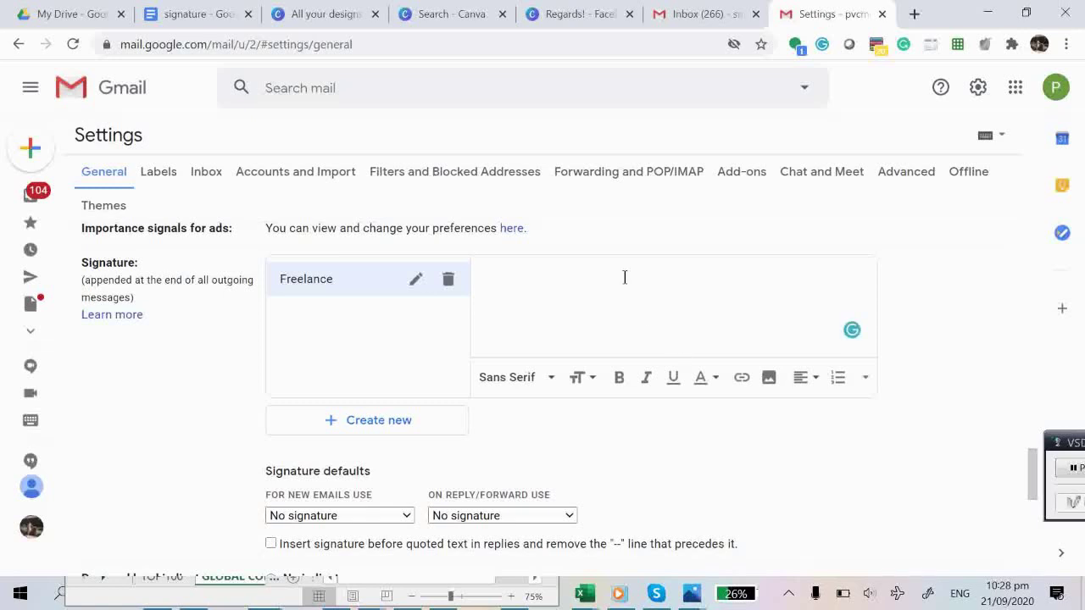
key(ctrl+v)
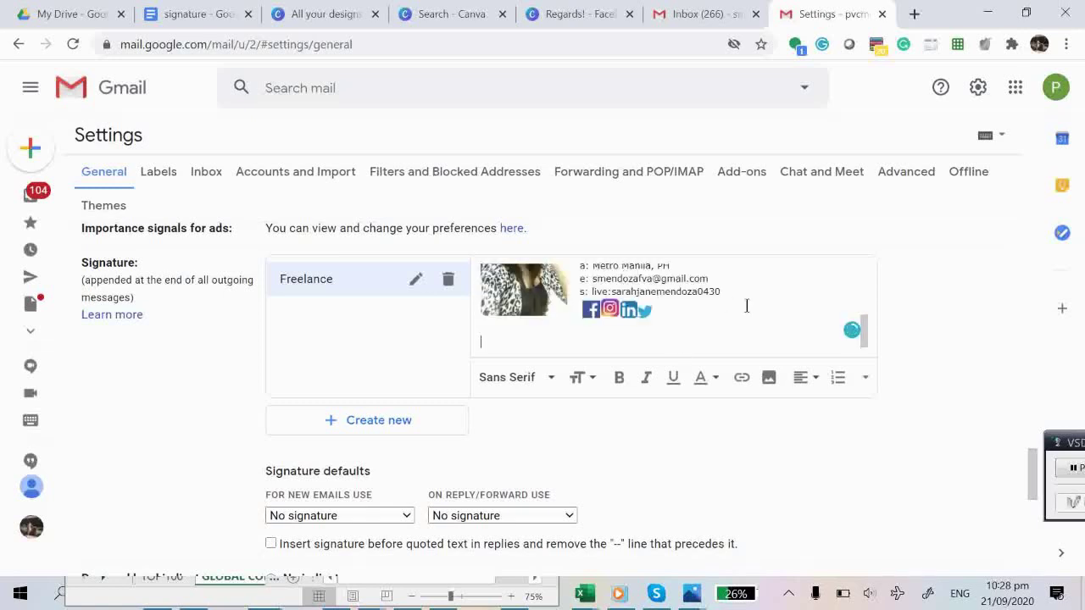
key(ctrl+a)
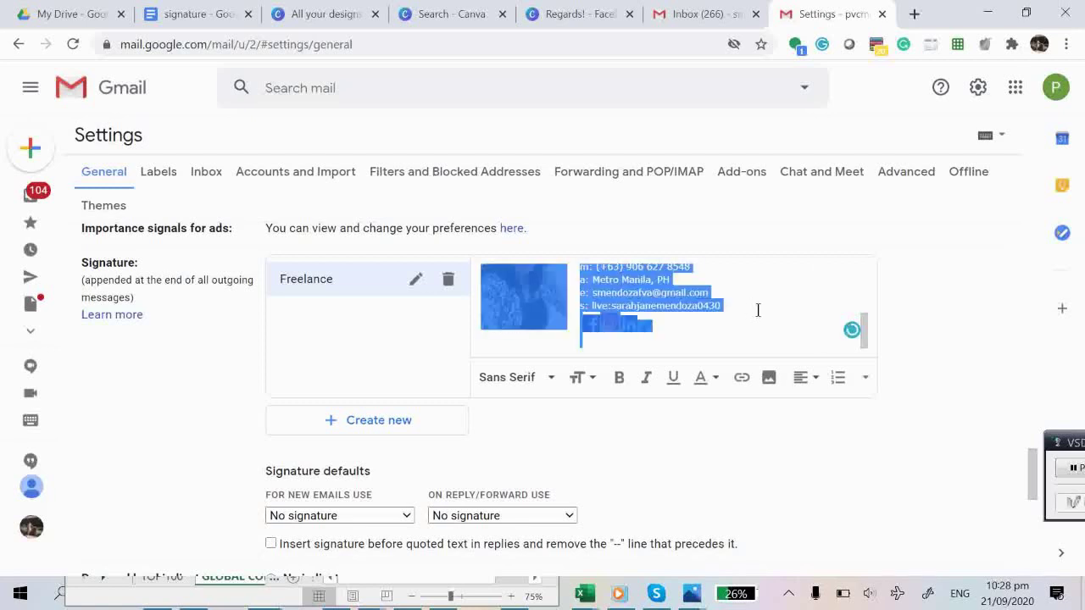
click(758, 310)
scroll(758, 310, up, 5)
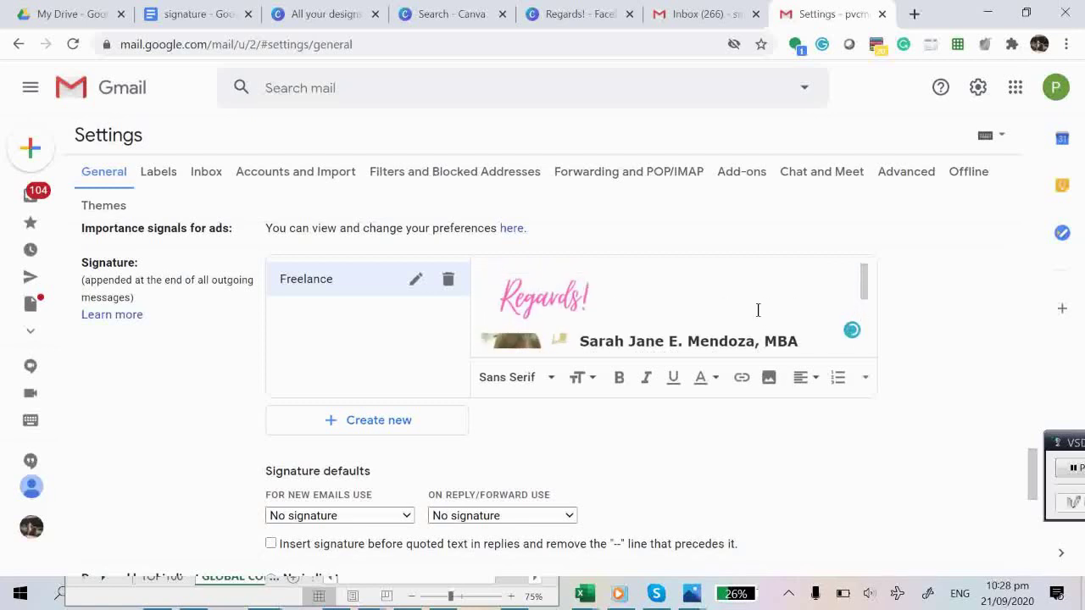
scroll(712, 286, down, 3)
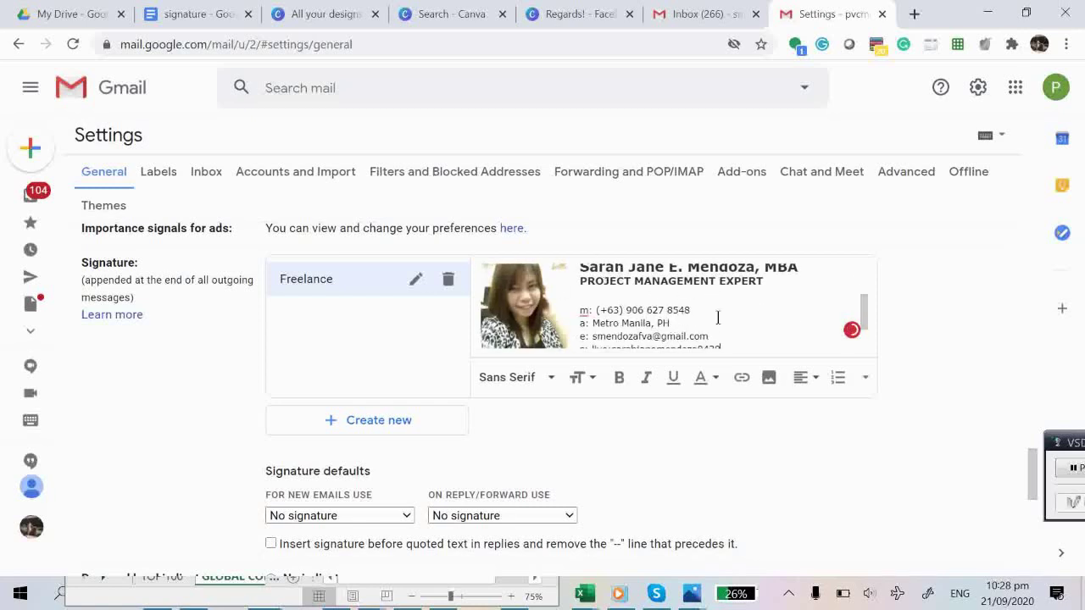
Set Freelance as the default signature for both new emails and replies/forwards
scroll(718, 318, down, 2)
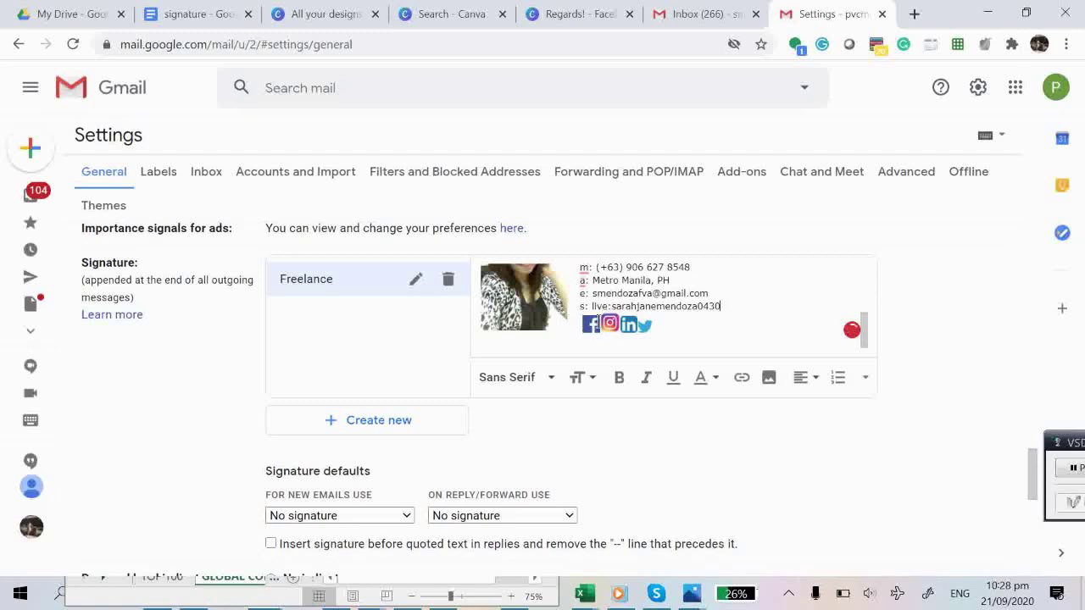
scroll(676, 323, down, 1)
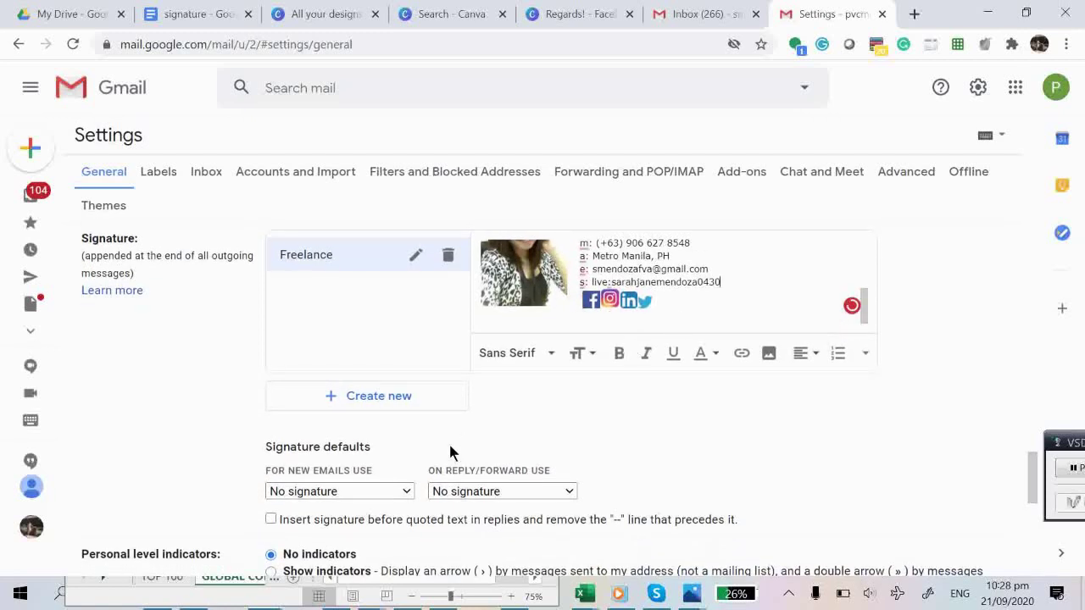
click(407, 493)
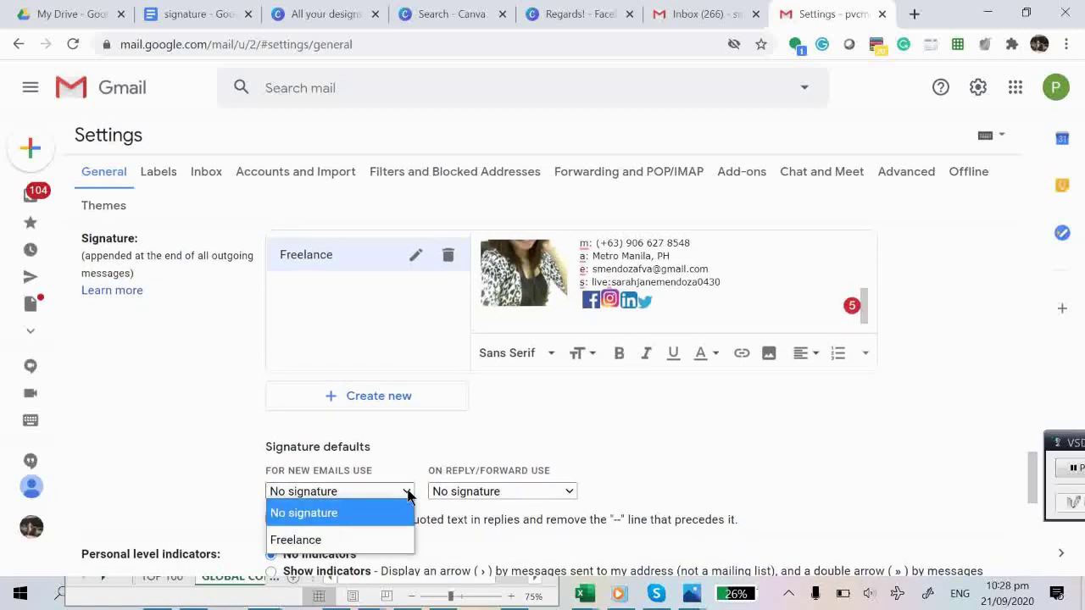
click(327, 541)
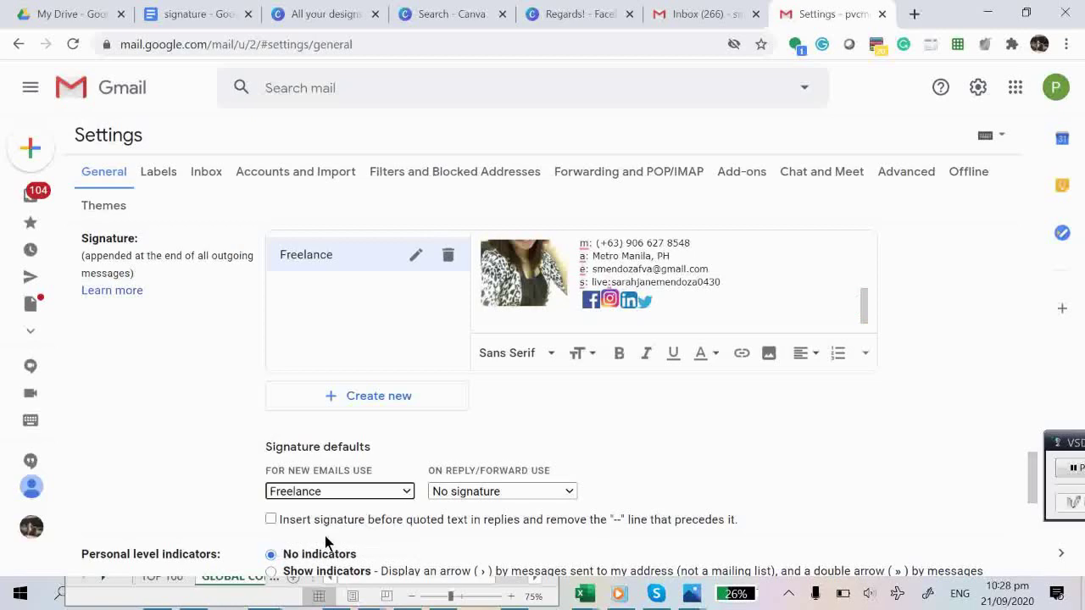
click(472, 495)
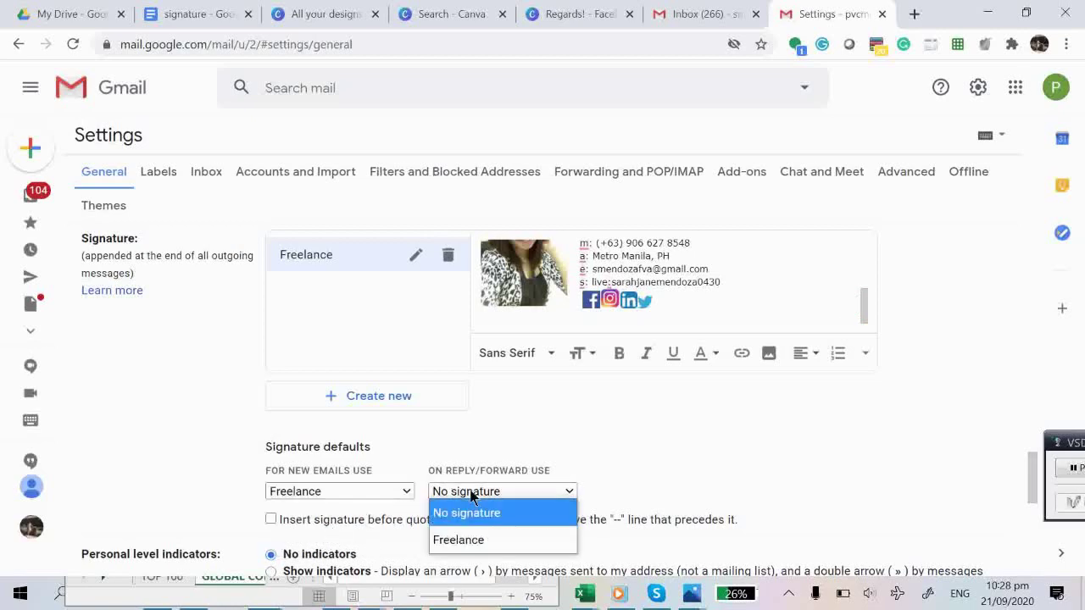
click(458, 541)
Save the changes to the general settings, including the new signature and its defaults
scroll(660, 472, down, 1)
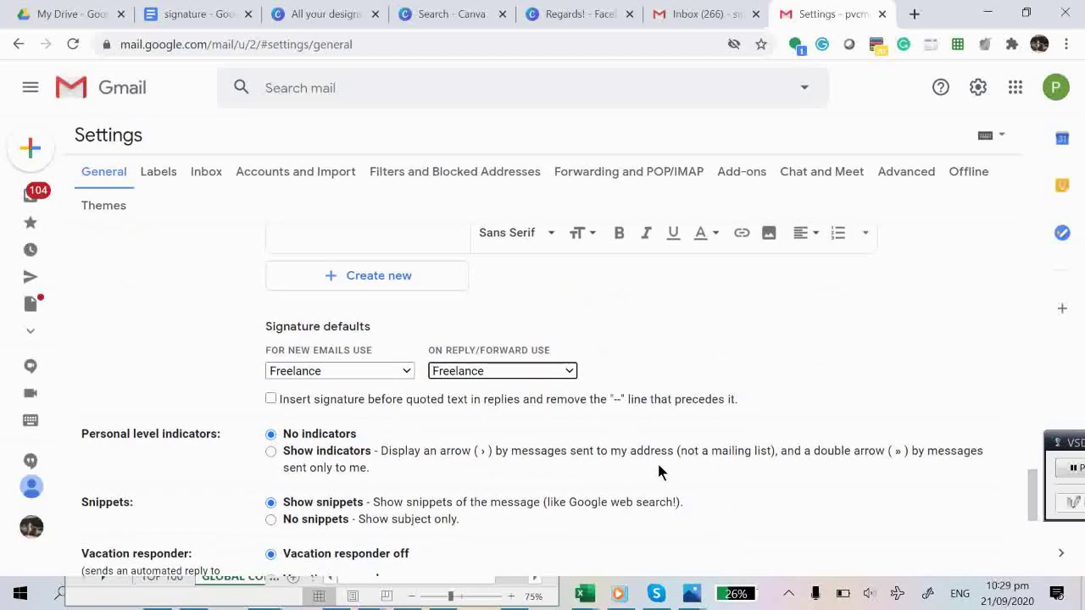
scroll(659, 472, down, 2)
scroll(659, 472, down, 3)
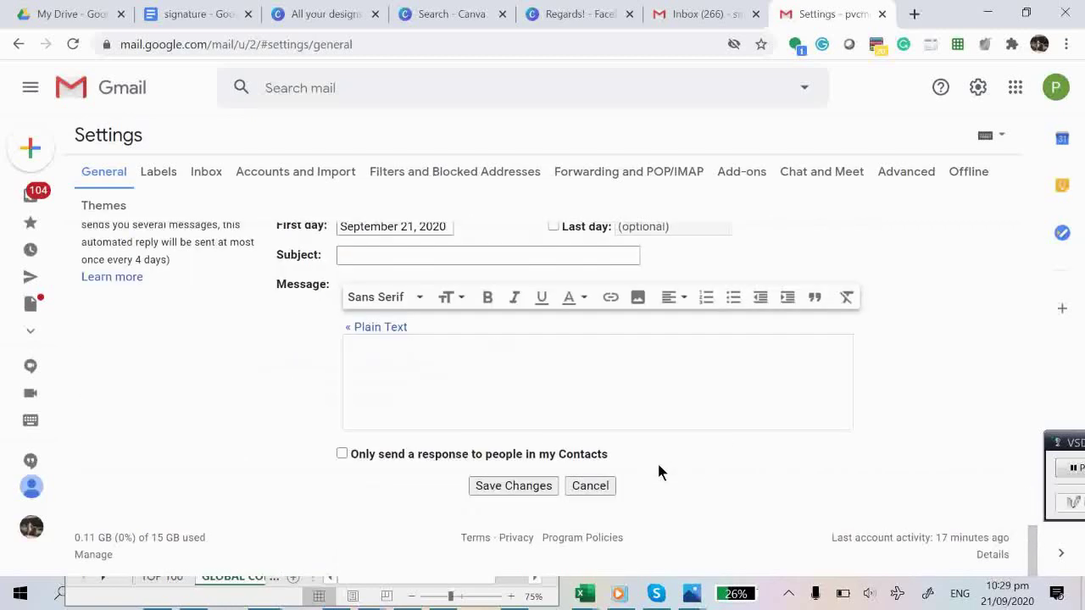
click(489, 487)
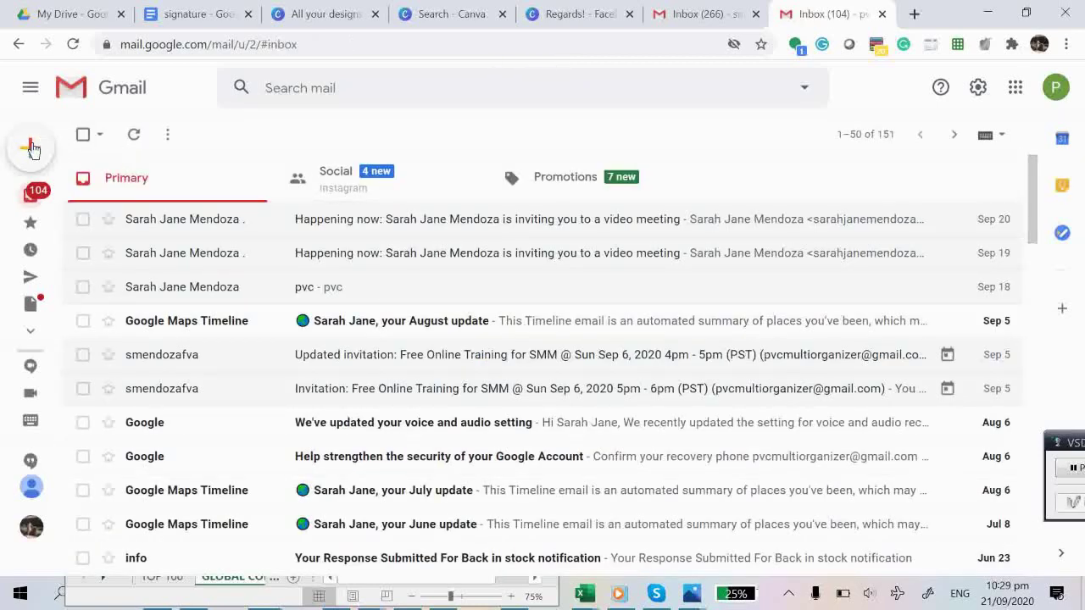
Open a new message and check how the Freelance signature with the "Regards!" image appears in its body
mouse_move(34, 145)
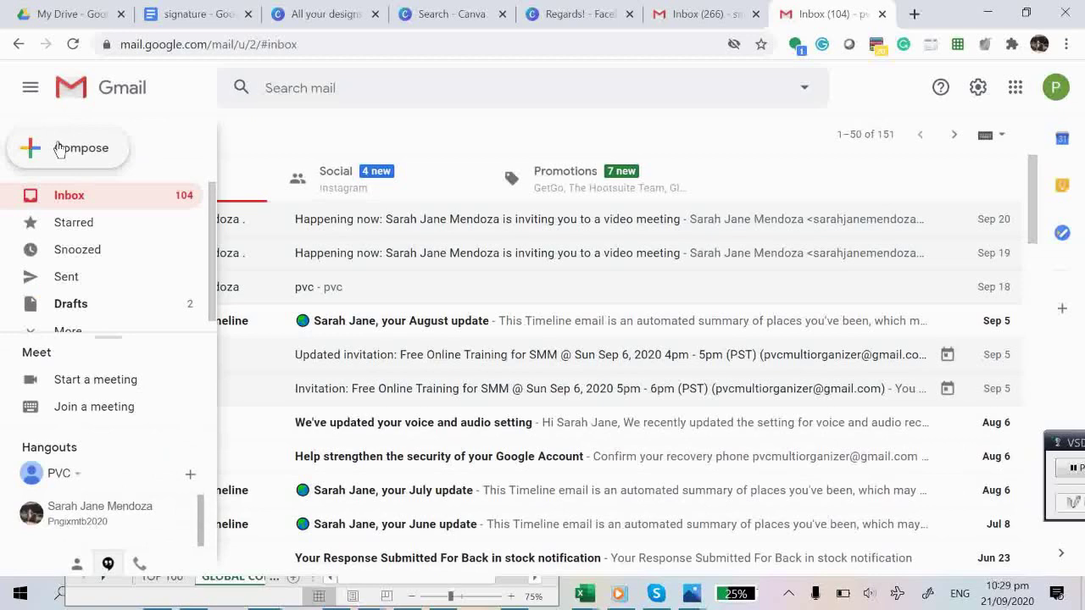
click(59, 149)
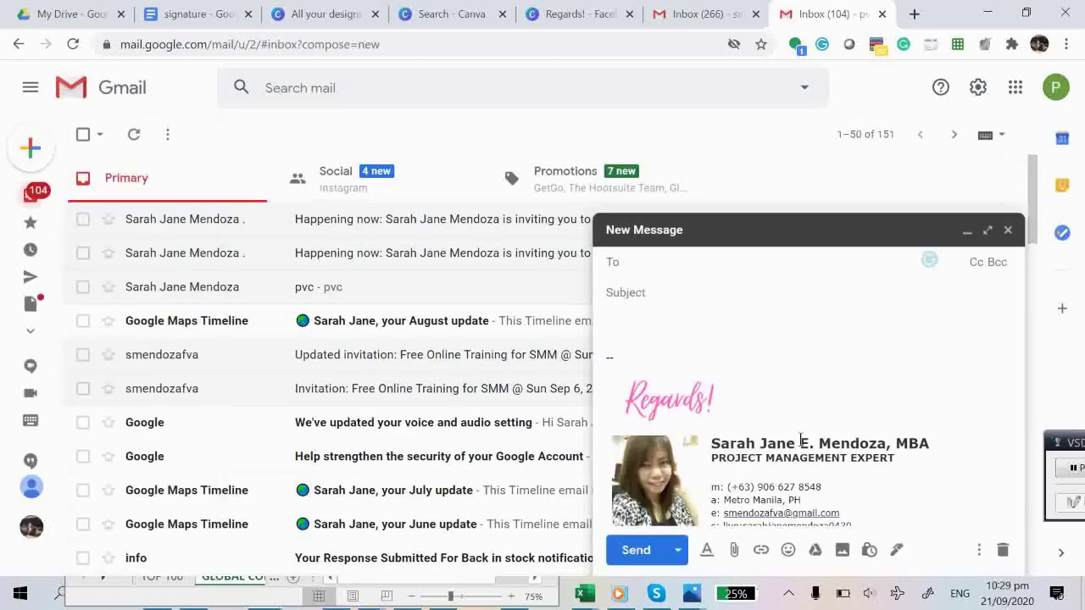
click(987, 416)
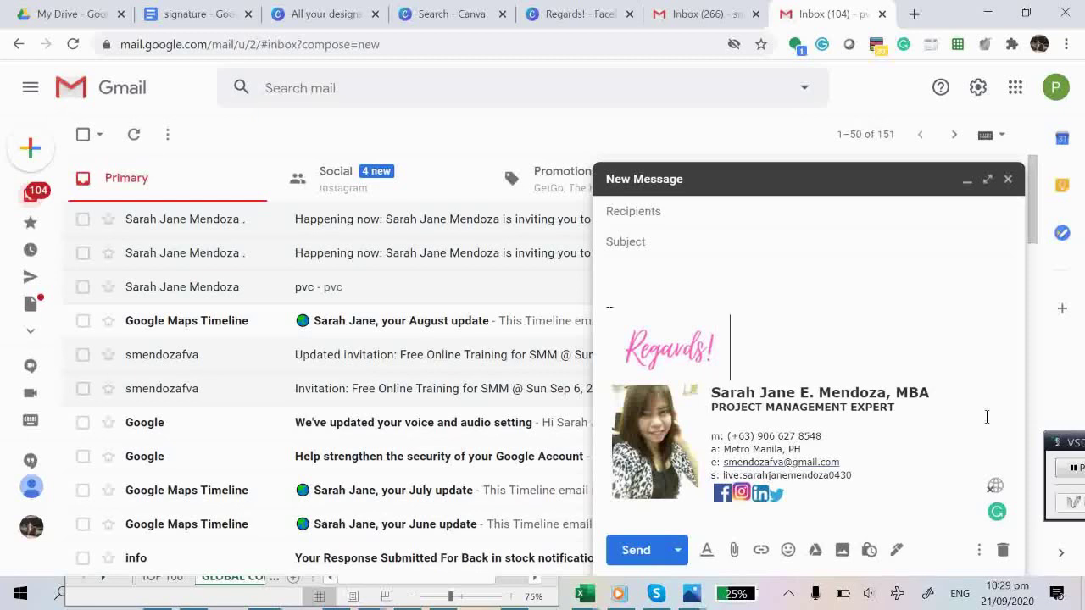
key(BackSpace)
key(ctrl+z)
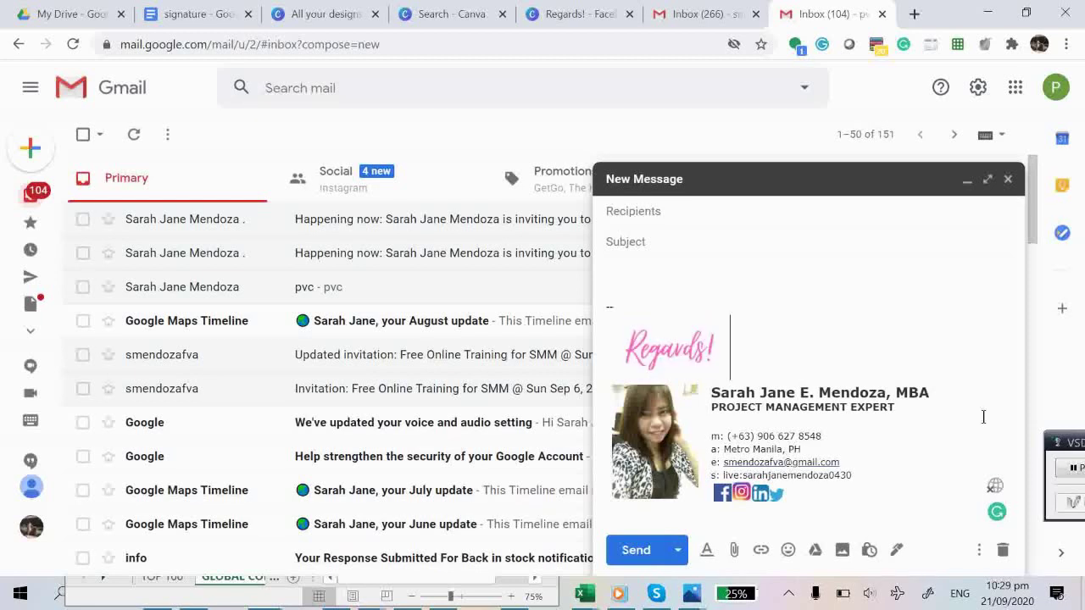